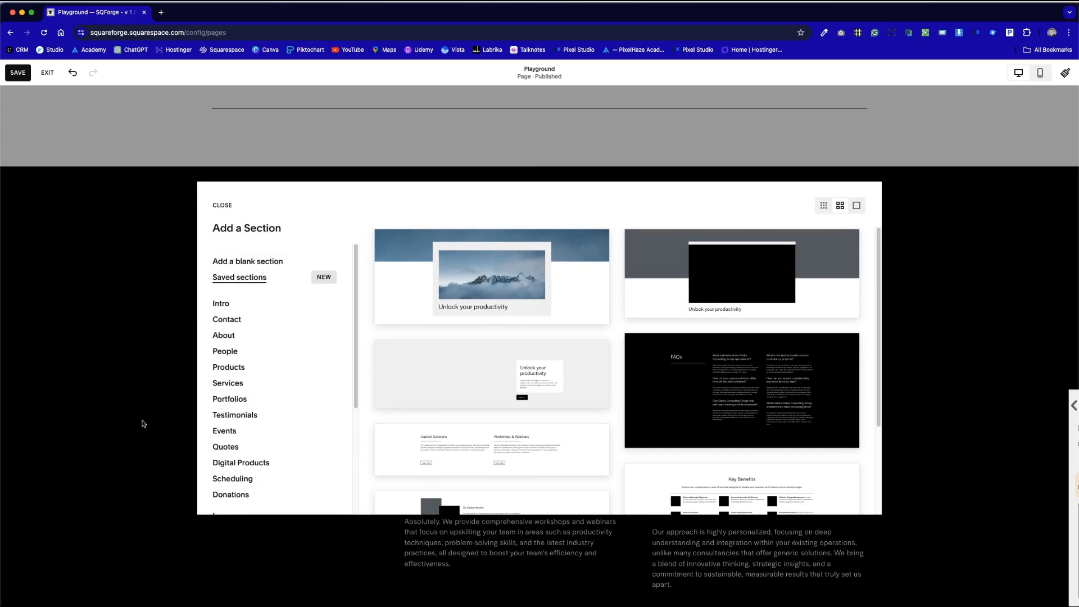
Insert the About section with the "Make it" heading, two text columns and wide lake photo below the Key Benefits section.
click(232, 305)
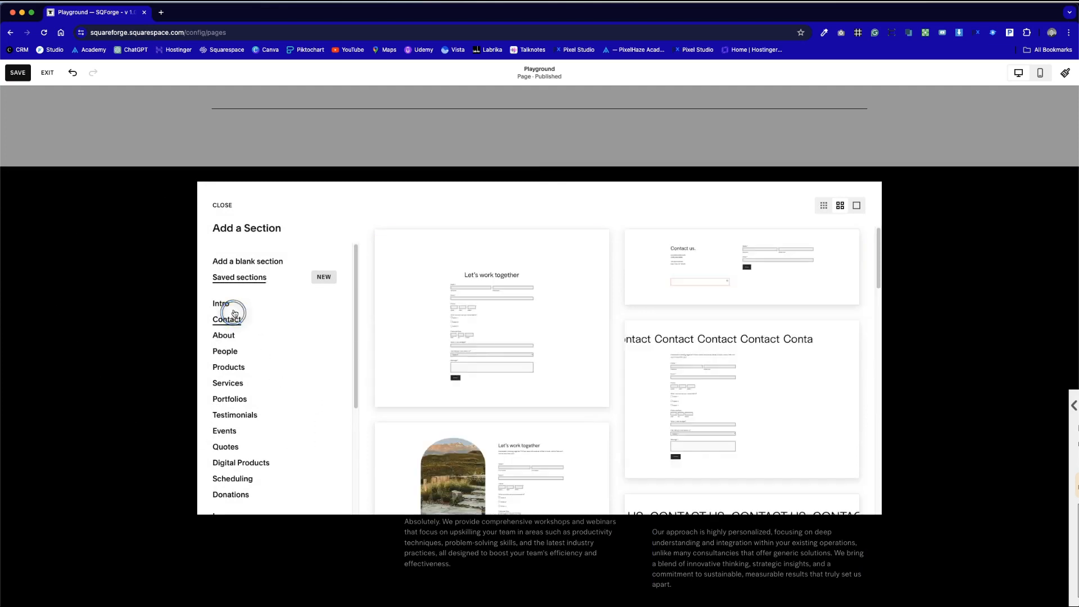
click(228, 336)
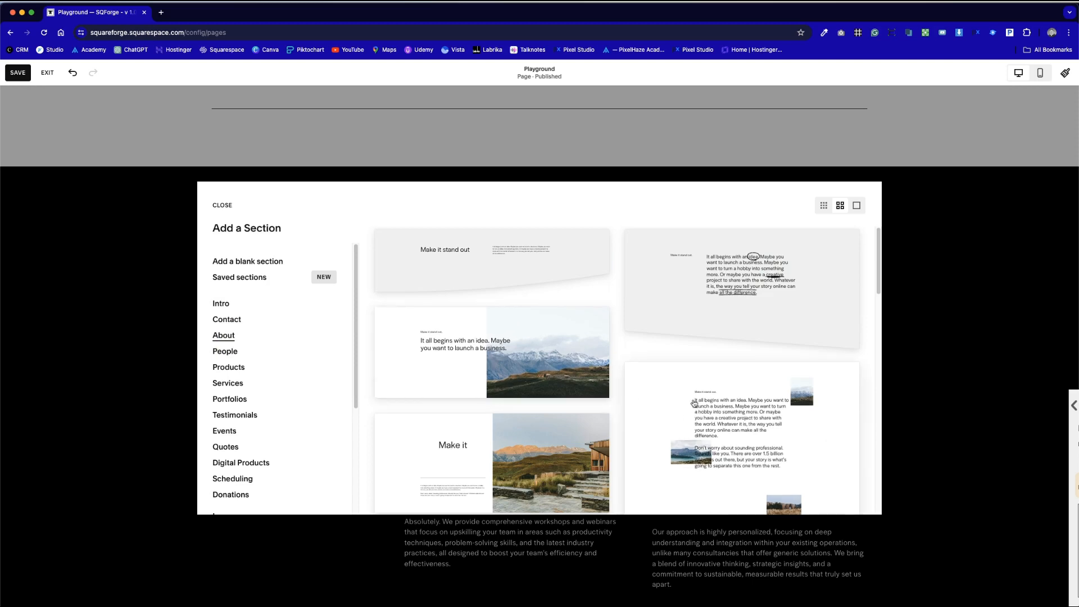
scroll(749, 416, down, 5)
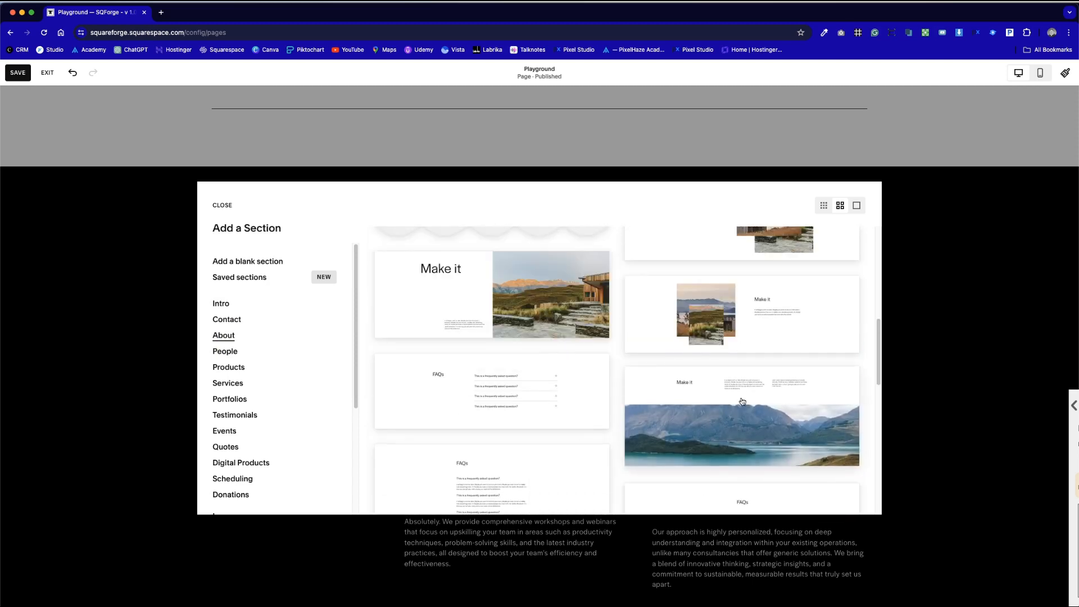
scroll(743, 421, up, 1)
click(804, 414)
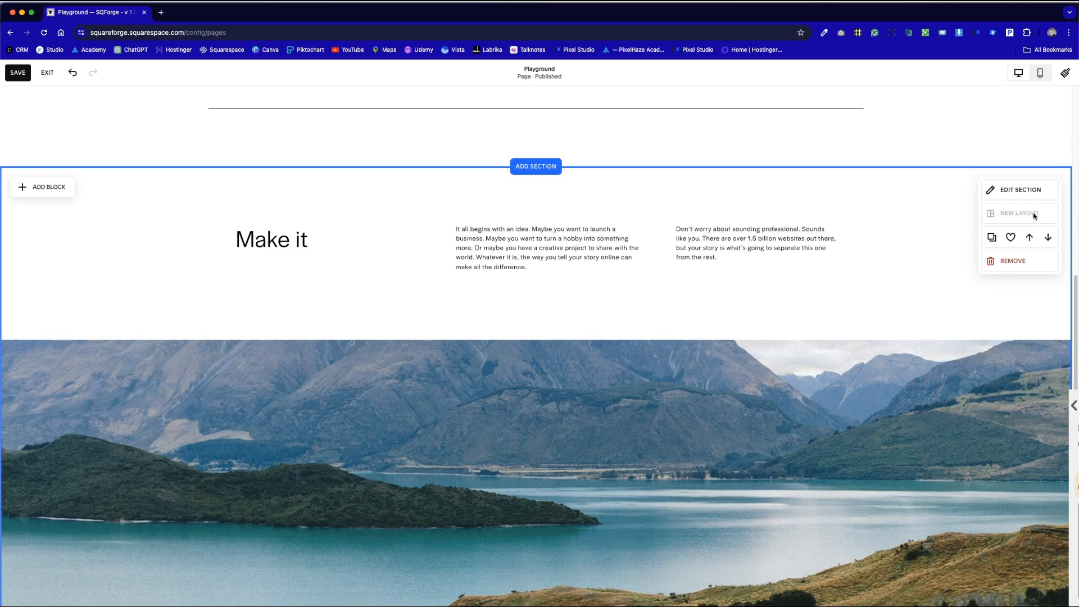
Compare the page's sections to see which ones offer the New Layout option.
scroll(654, 424, down, 5)
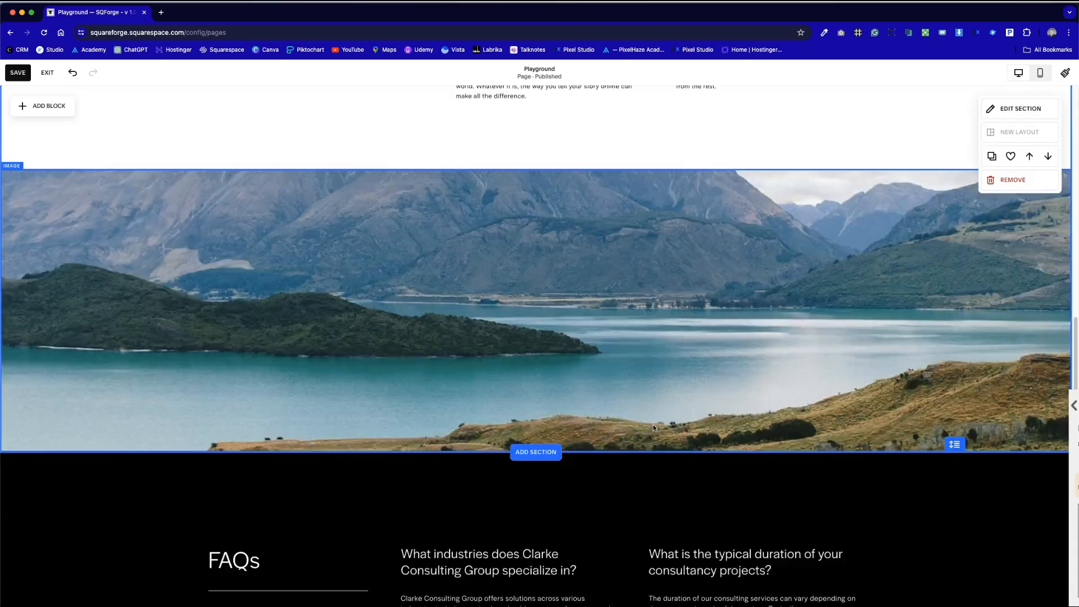
scroll(654, 417, up, 5)
scroll(653, 417, down, 5)
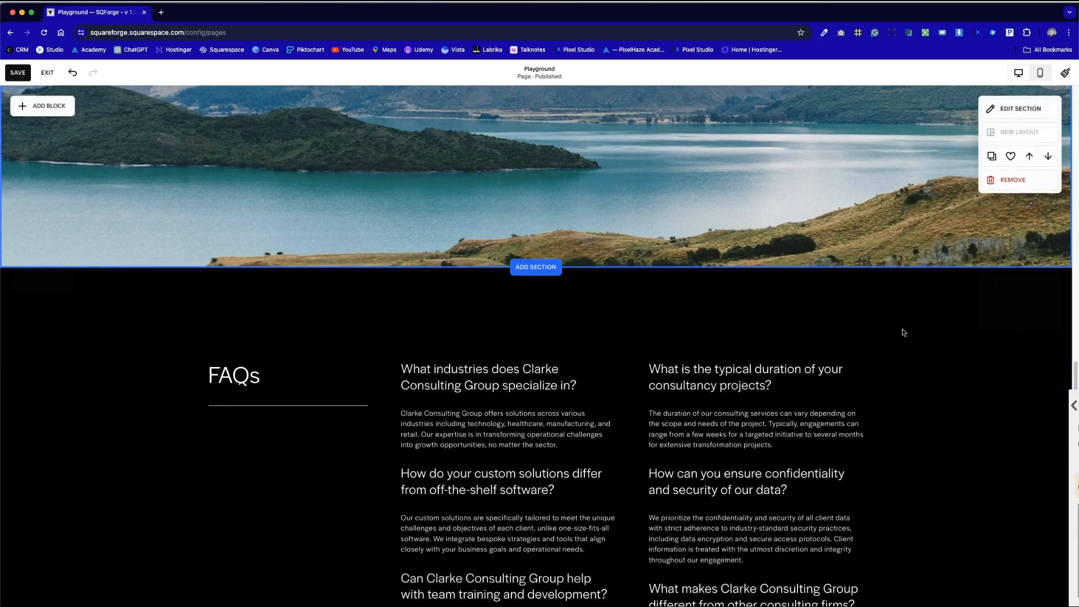
scroll(925, 409, down, 5)
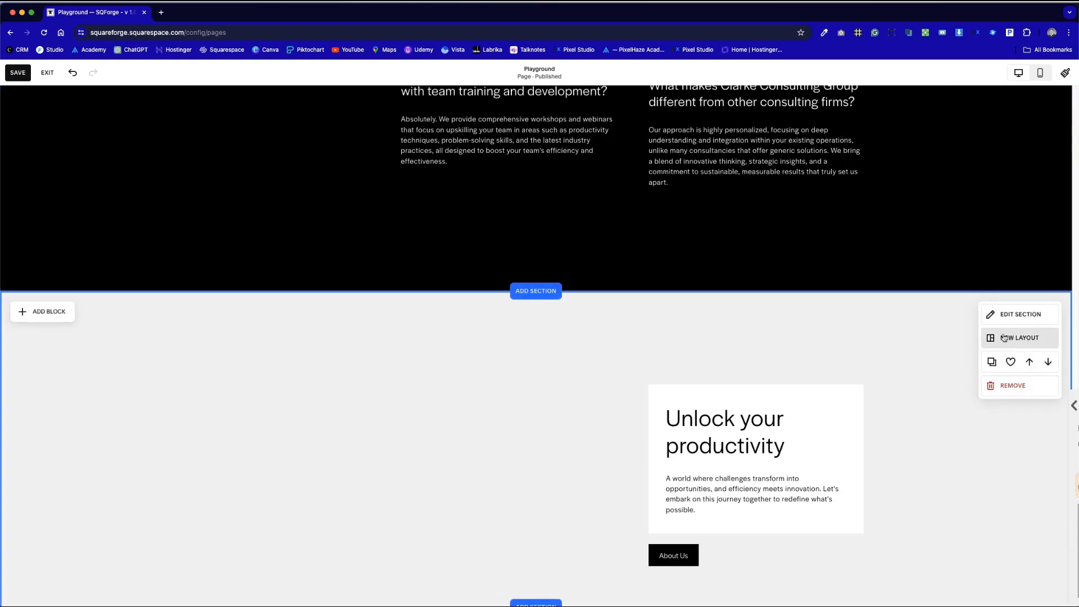
scroll(875, 475, down, 1)
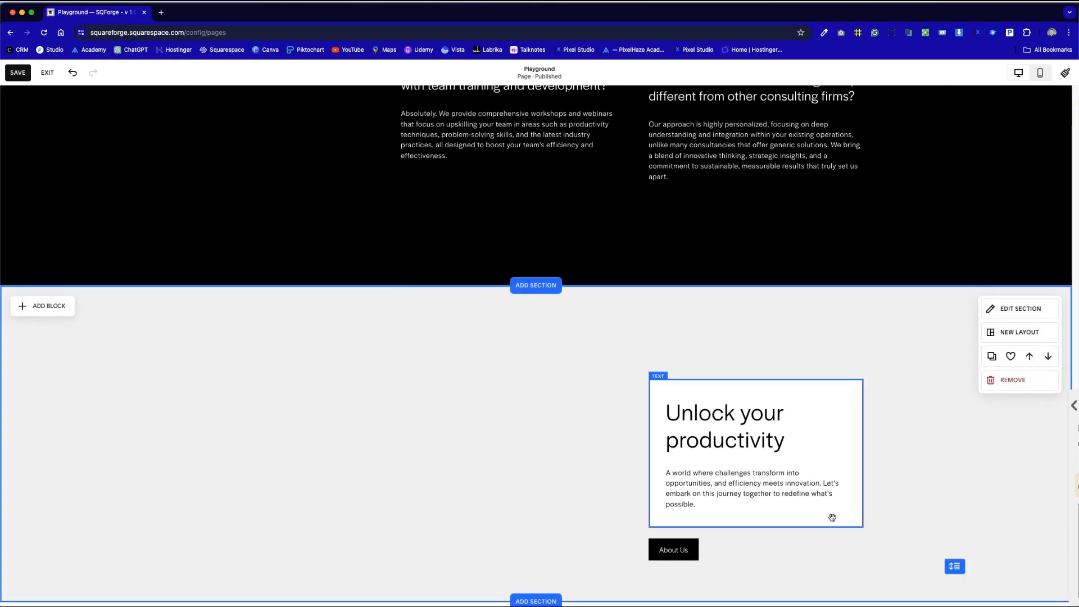
scroll(832, 517, up, 10)
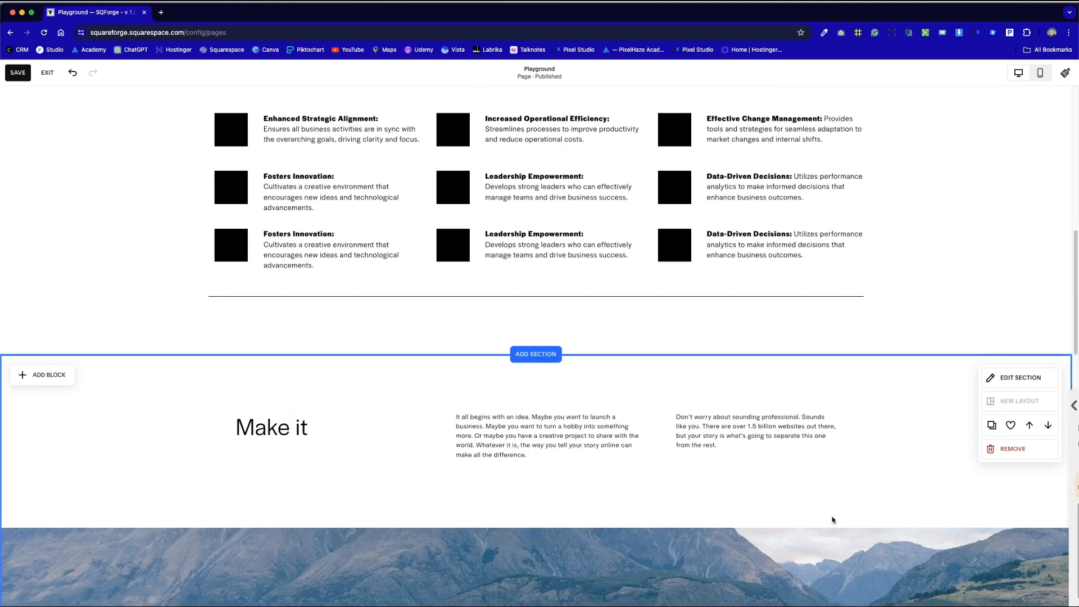
scroll(832, 517, up, 4)
Insert the "Make it stand out" About section between the Key Benefits section and the "Make it" section.
scroll(626, 422, down, 5)
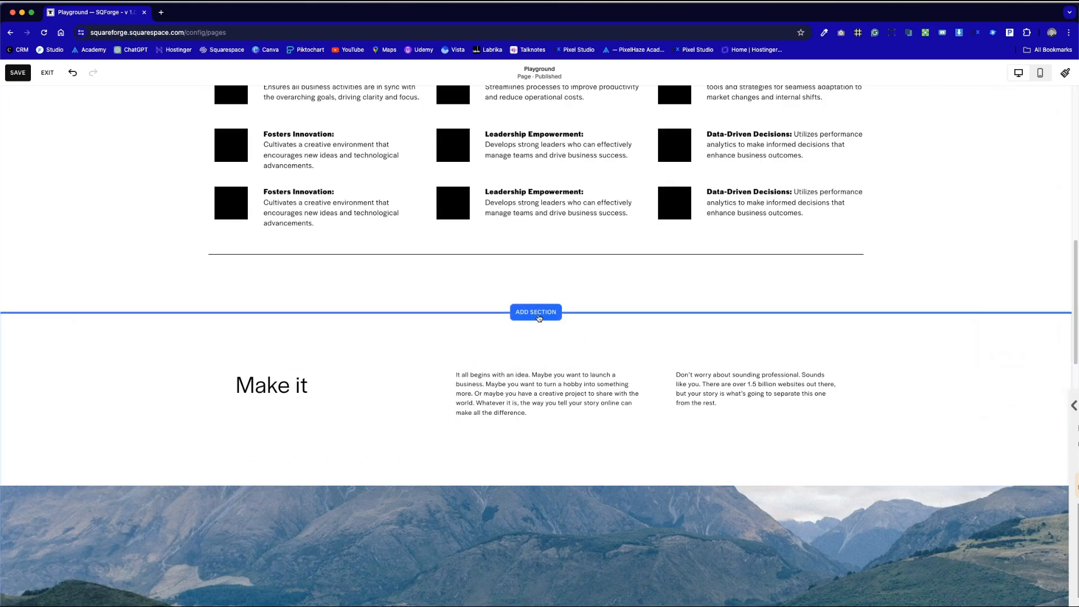
click(536, 312)
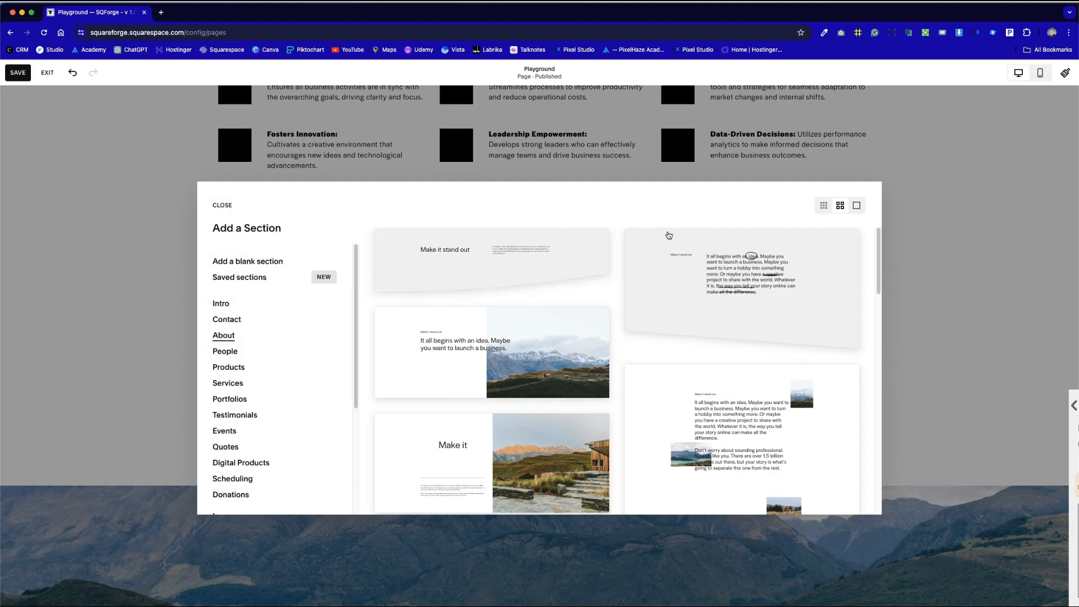
click(540, 250)
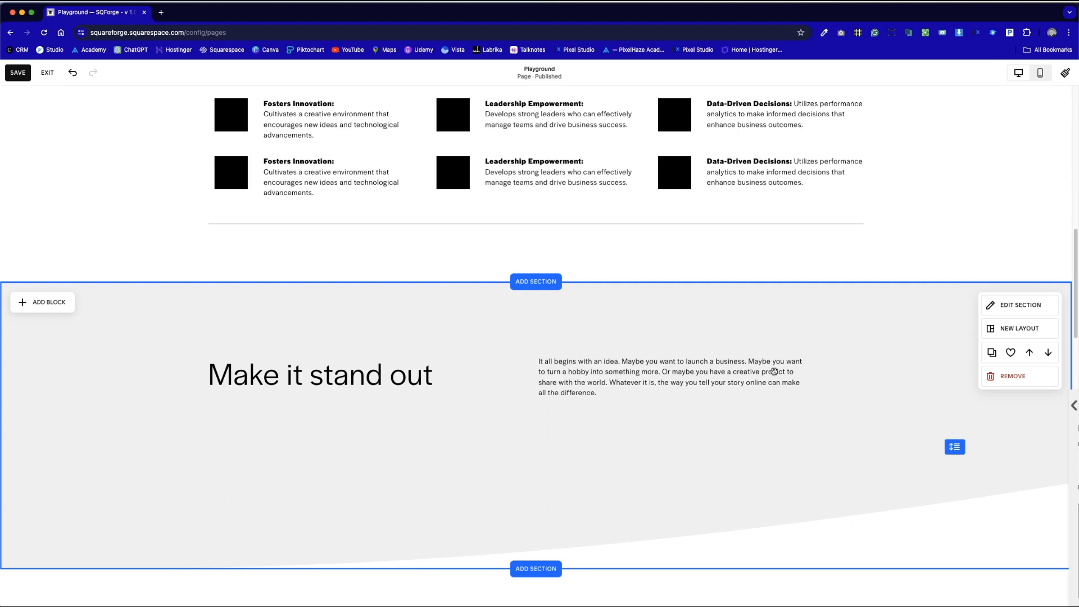
Add a text block to the "Make it stand out" section and place it beneath the paragraph.
click(73, 305)
click(79, 356)
click(334, 407)
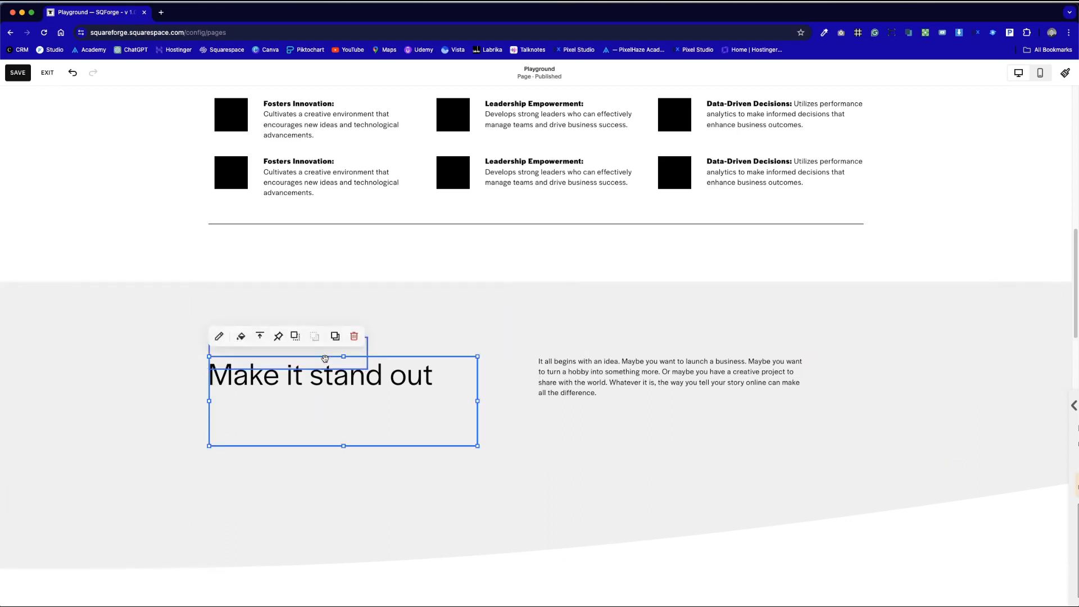
click(438, 352)
drag(328, 349, 687, 451)
click(917, 421)
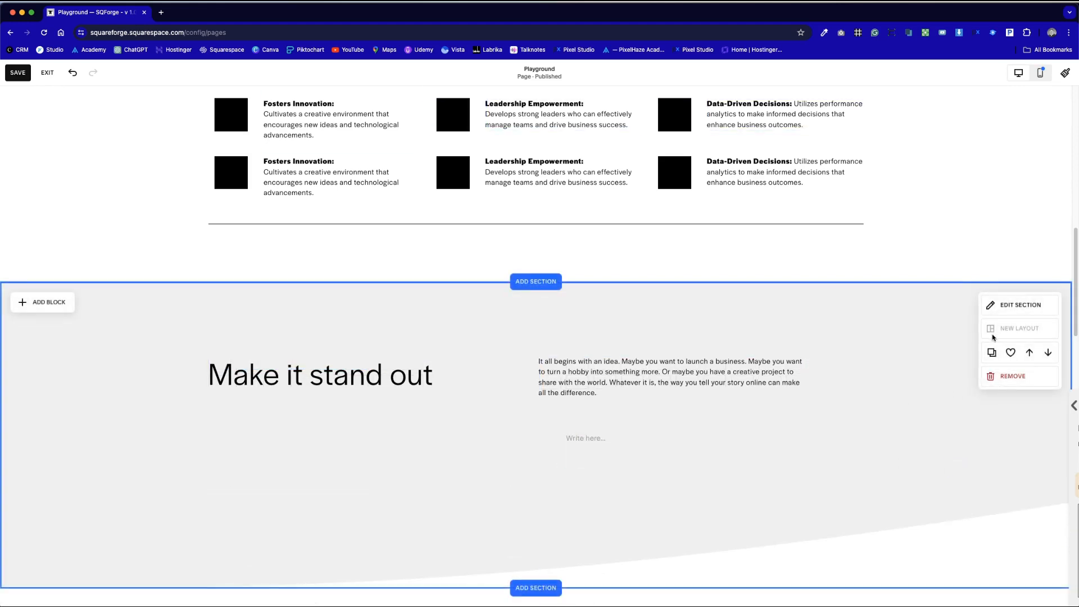
Delete the empty text block beneath the paragraph in the "Make it stand out" section.
click(605, 445)
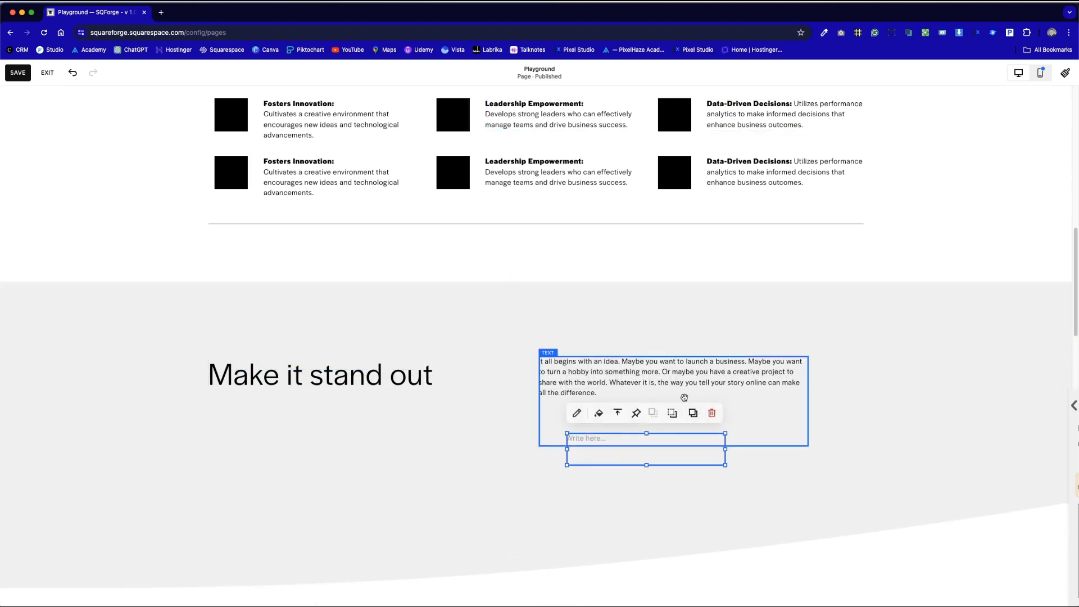
click(712, 419)
Delete the paragraph beside the "Make it stand out" heading, then undo the deletion.
click(725, 393)
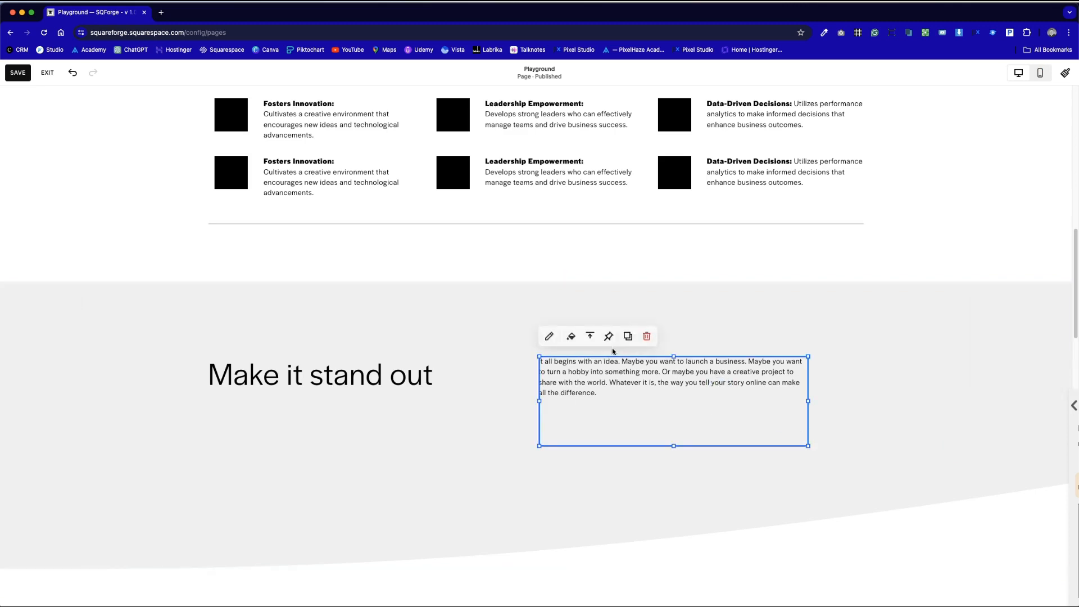
click(645, 335)
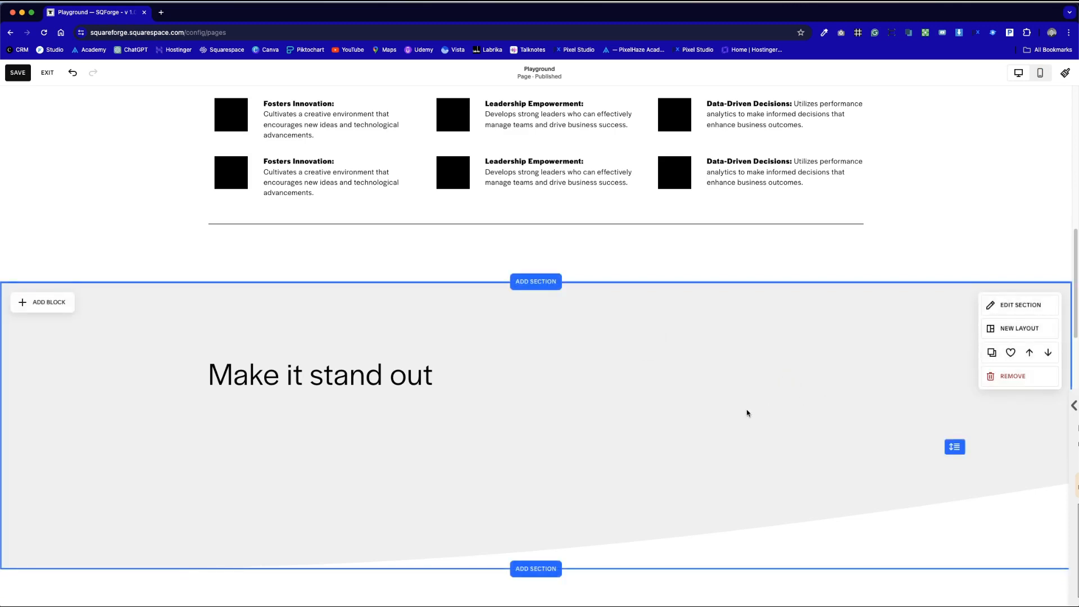
key(super+z)
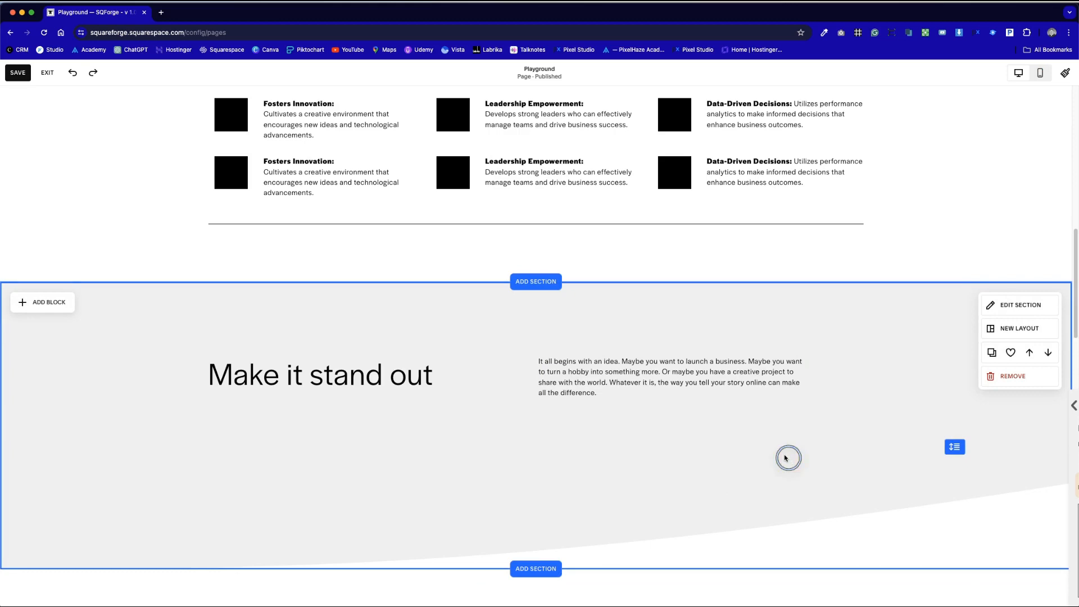
Shorten the paragraph's text block in the "Make it stand out" section to fit its text more closely.
click(682, 393)
drag(674, 445, 679, 391)
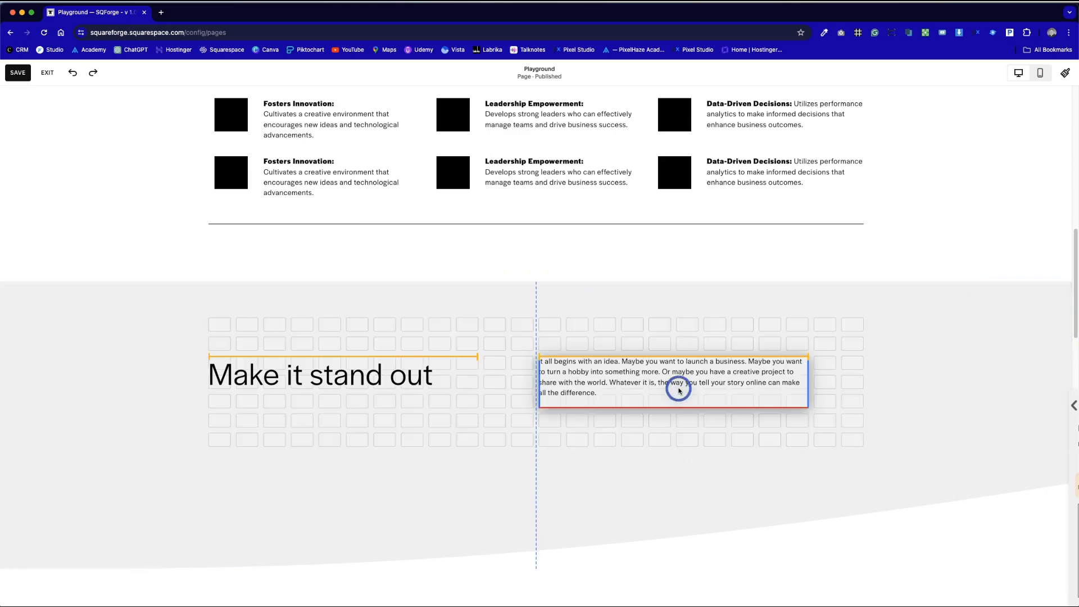
click(633, 456)
Examine the Key Benefits section's many blocks and compare its layout option with that of the "Make it stand out" section.
scroll(637, 466, up, 3)
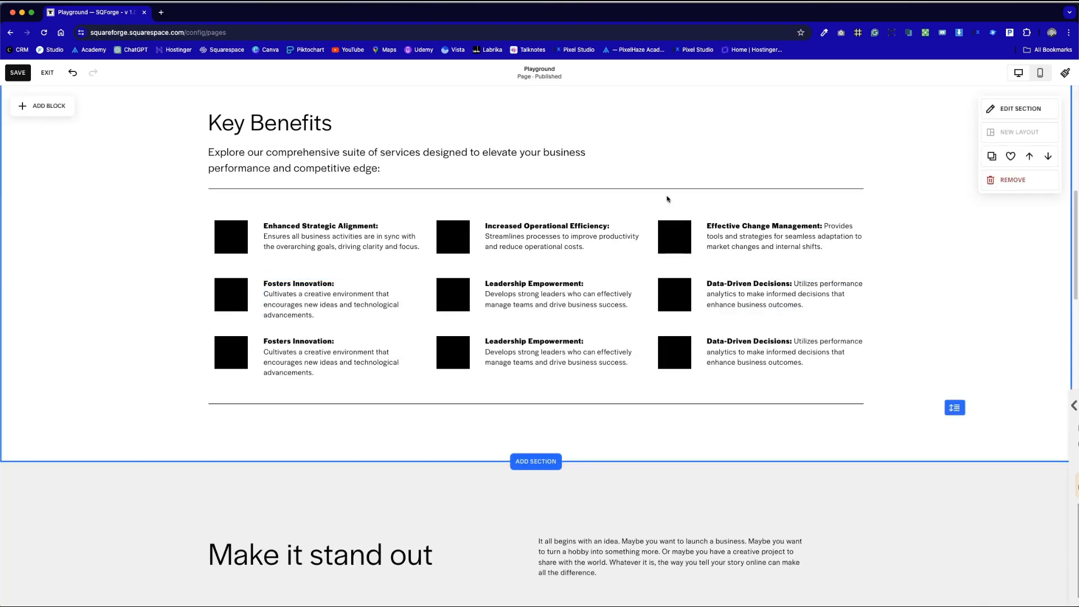
scroll(922, 242, up, 2)
drag(177, 172, 848, 511)
click(886, 491)
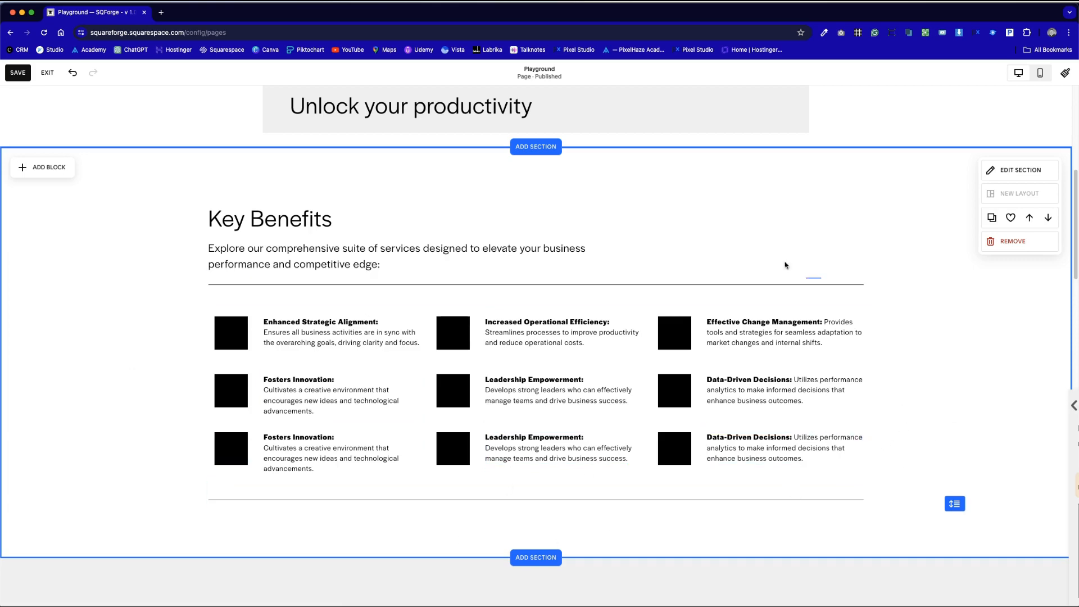
scroll(871, 337, up, 2)
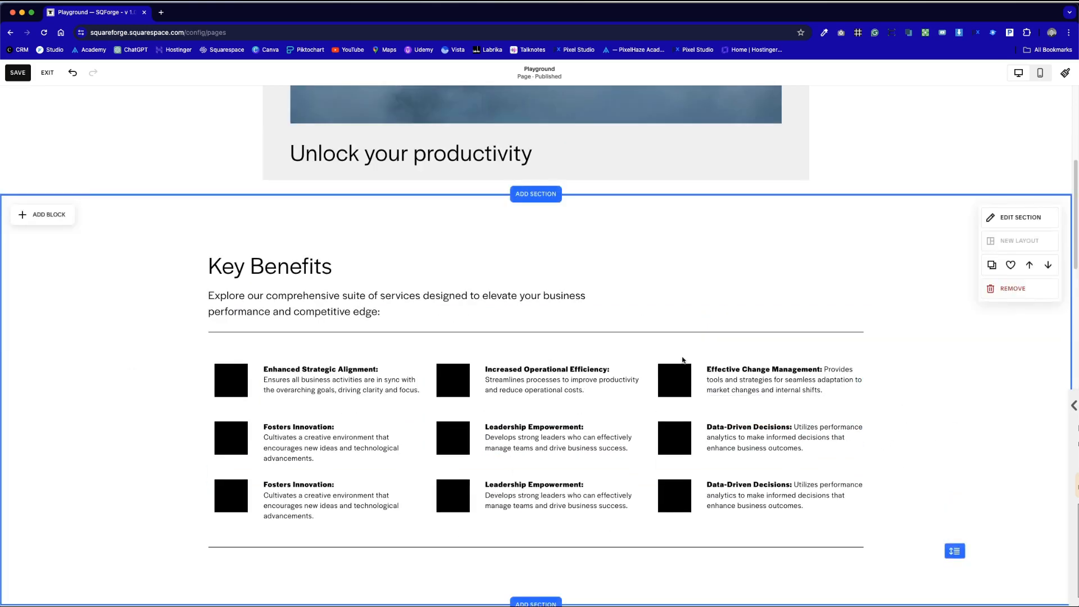
scroll(815, 381, down, 10)
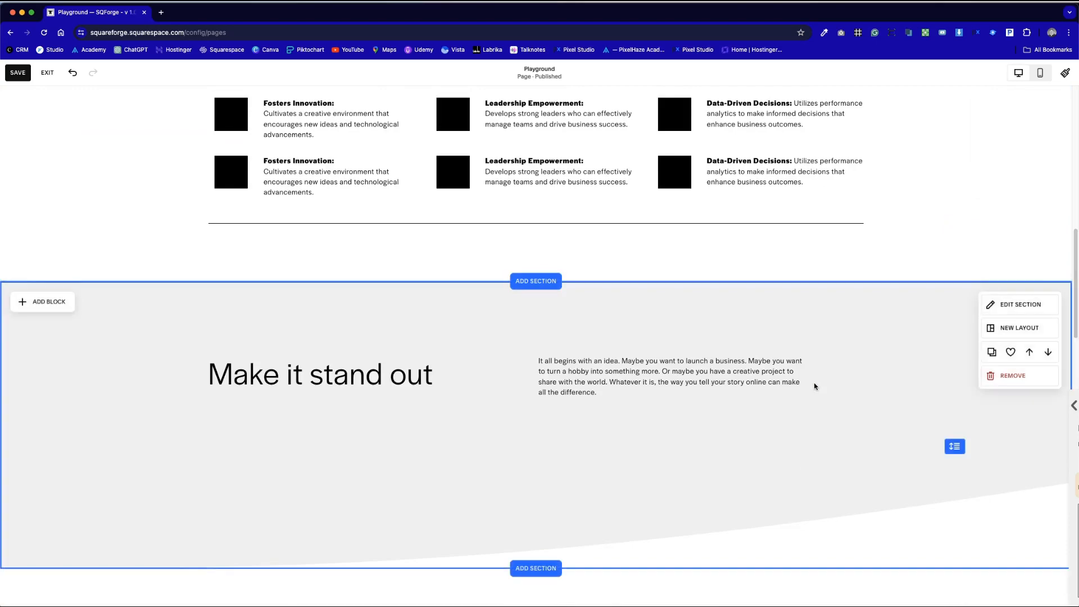
scroll(815, 386, up, 3)
scroll(815, 386, down, 3)
scroll(815, 387, up, 5)
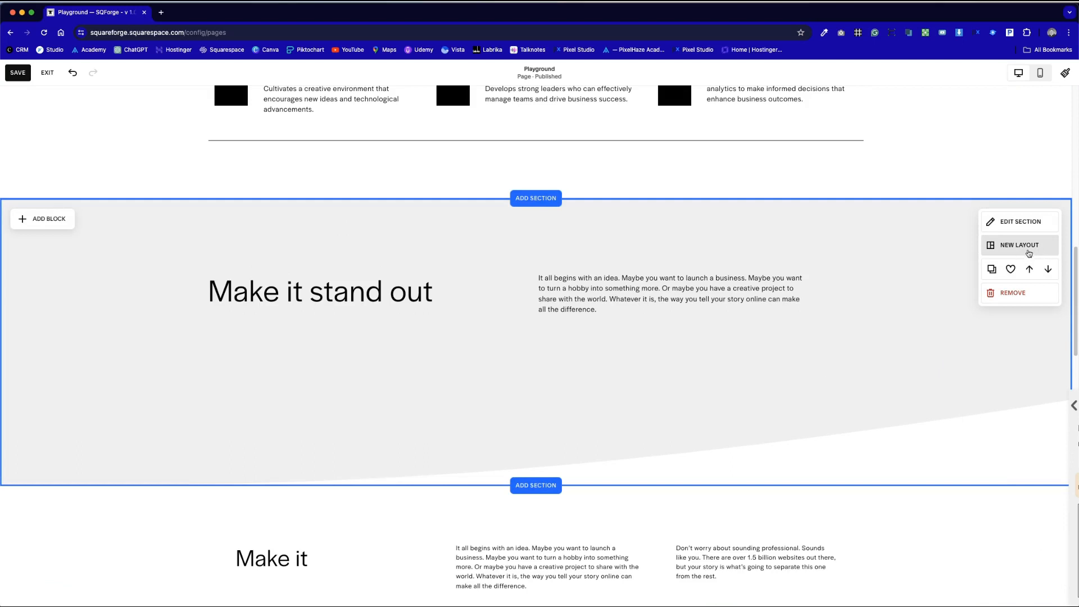
Try several alternative layouts for the "Make it stand out" section and apply the one with a centred heading directly above a centred paragraph.
click(1007, 246)
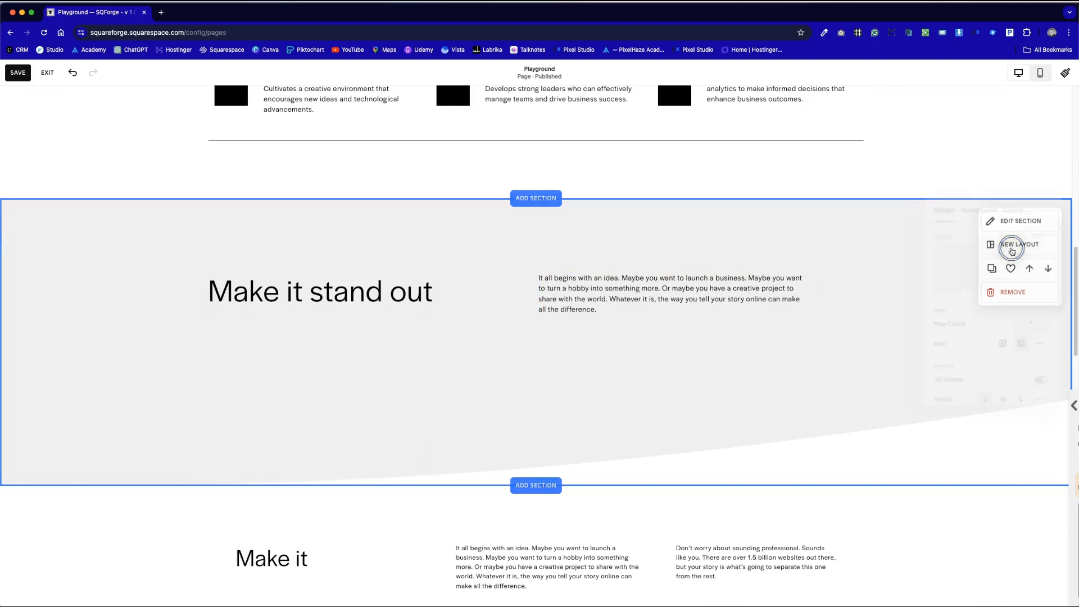
click(1006, 263)
click(1064, 302)
drag(1064, 302, 1070, 279)
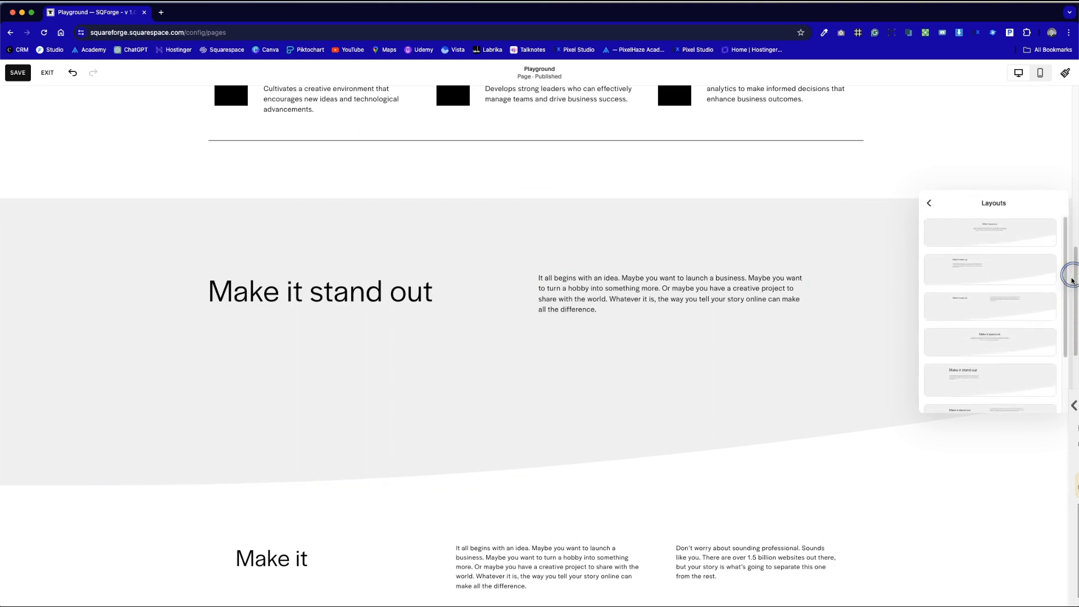
scroll(1015, 388, down, 3)
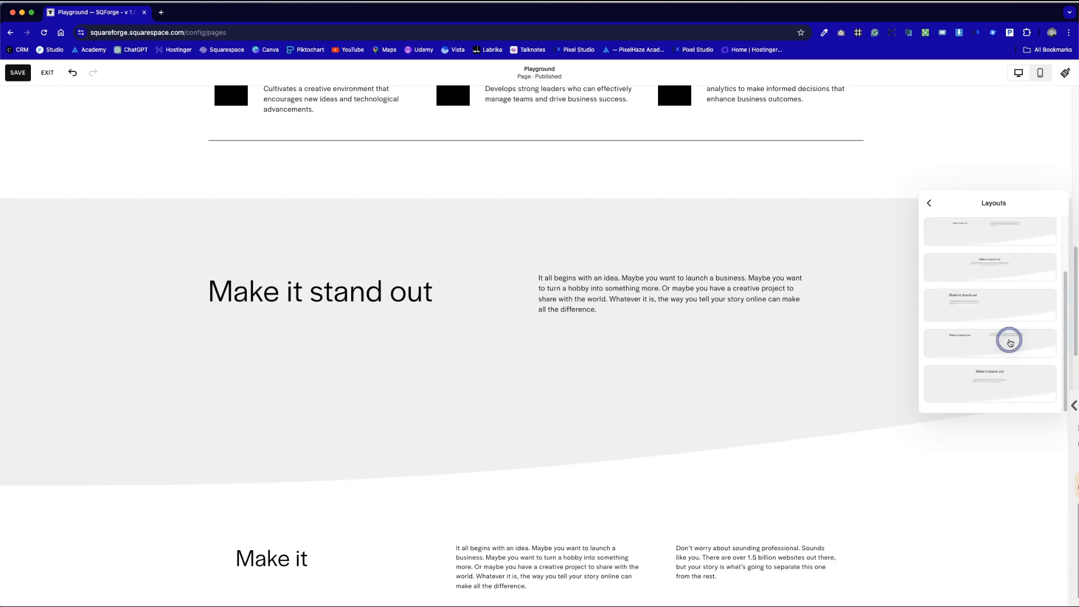
click(1010, 343)
click(989, 389)
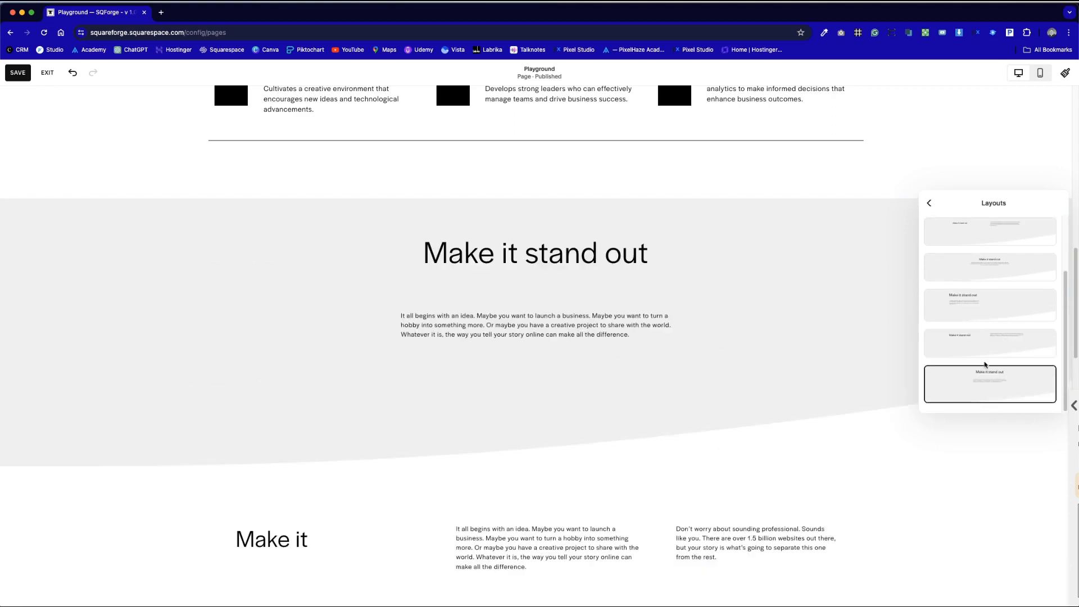
click(980, 299)
click(975, 265)
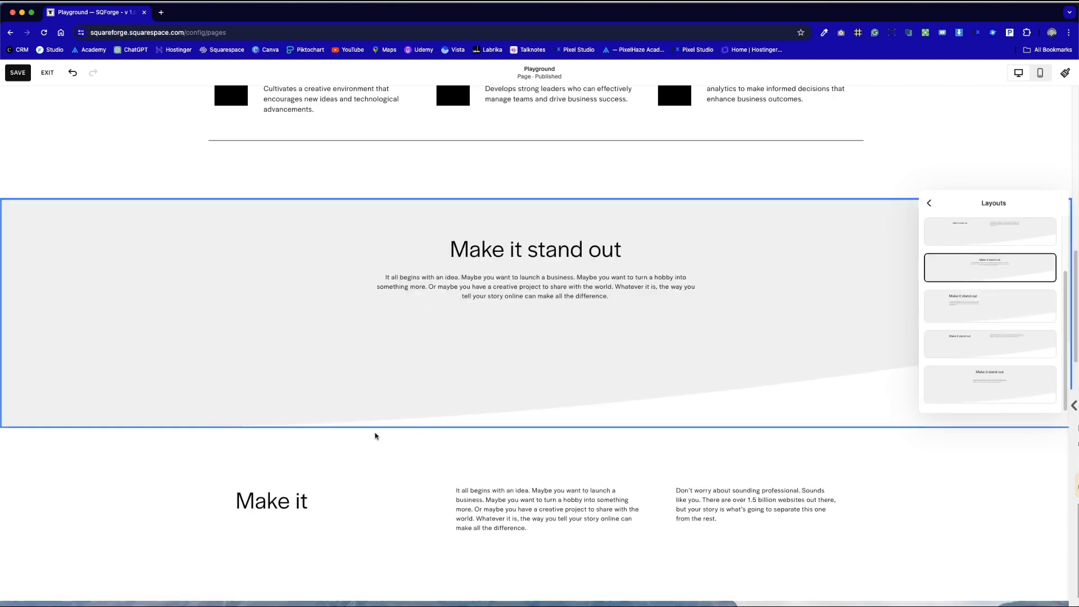
Turn off the Divider for the "Make it stand out" section and close the section settings.
click(929, 205)
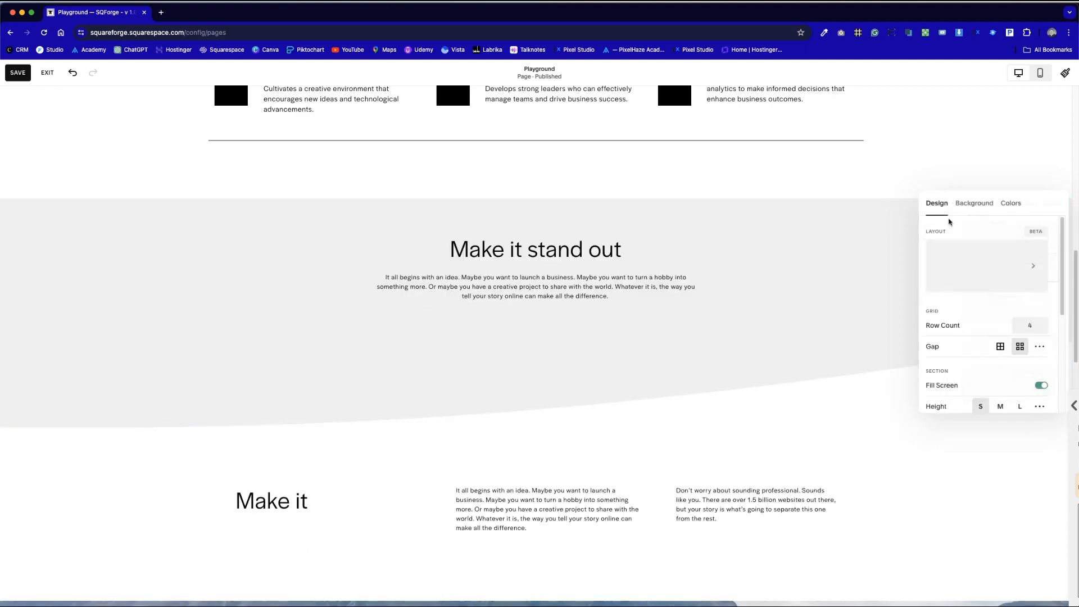
scroll(1009, 360, down, 5)
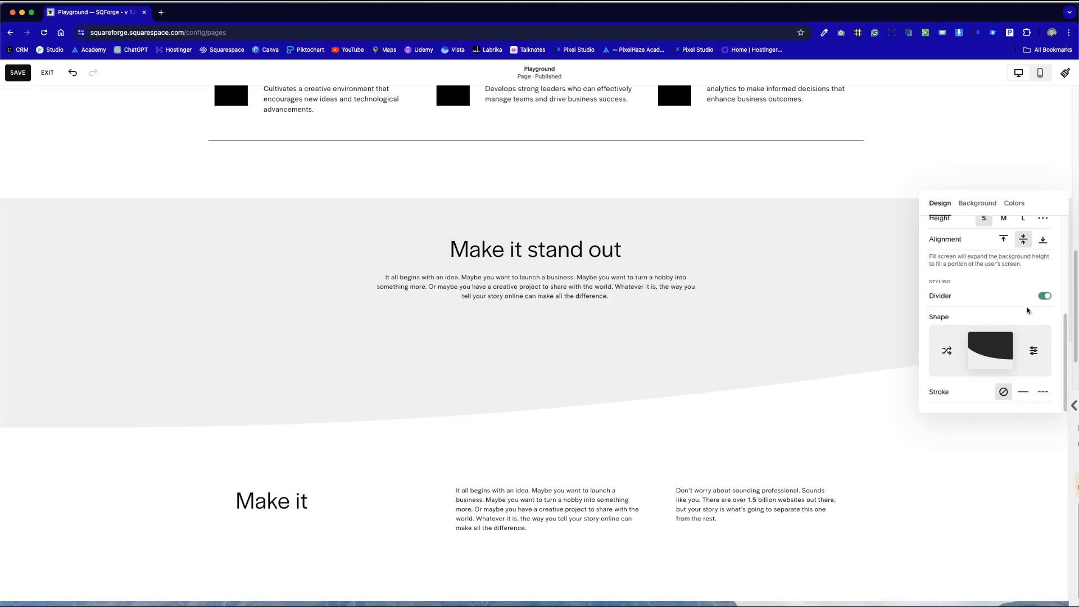
click(1046, 296)
scroll(681, 432, up, 4)
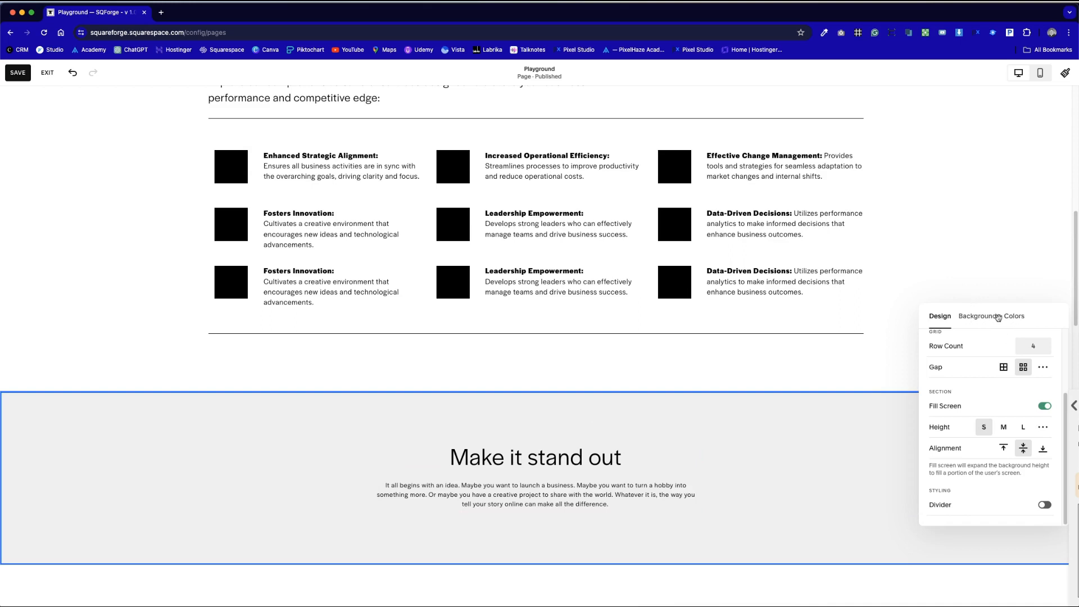
scroll(929, 410, up, 3)
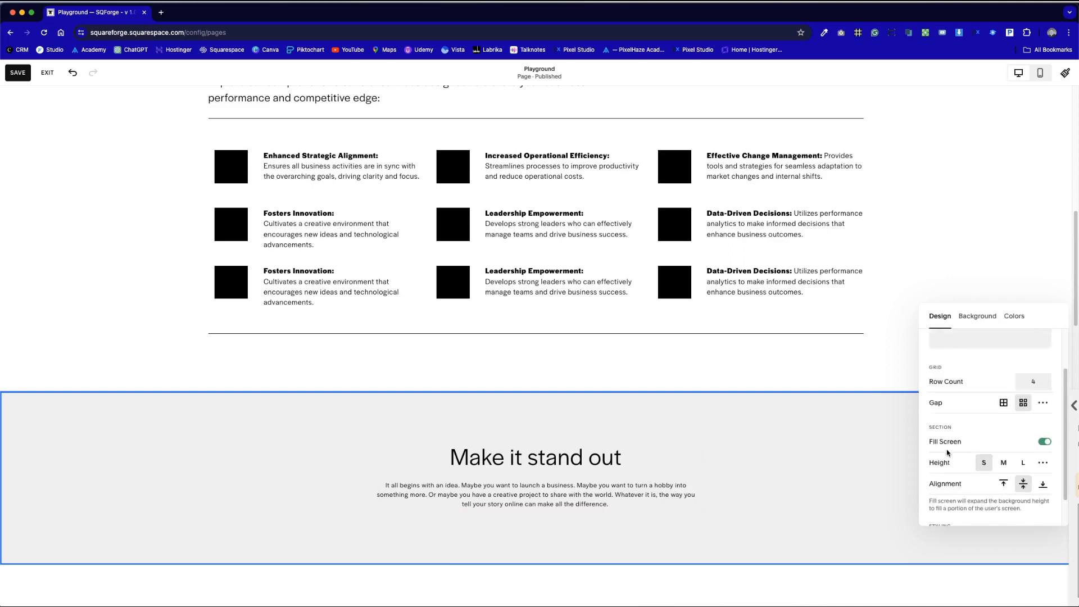
click(816, 465)
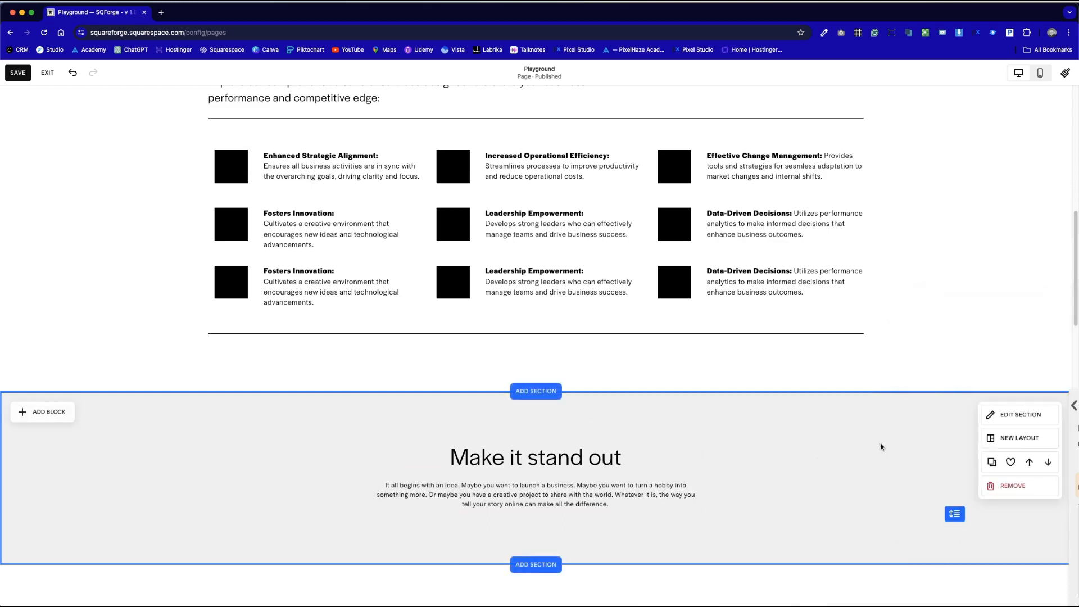
Cycle through more layouts for the "Make it stand out" section and apply the one with a smaller centred heading above a narrower centred paragraph.
click(987, 439)
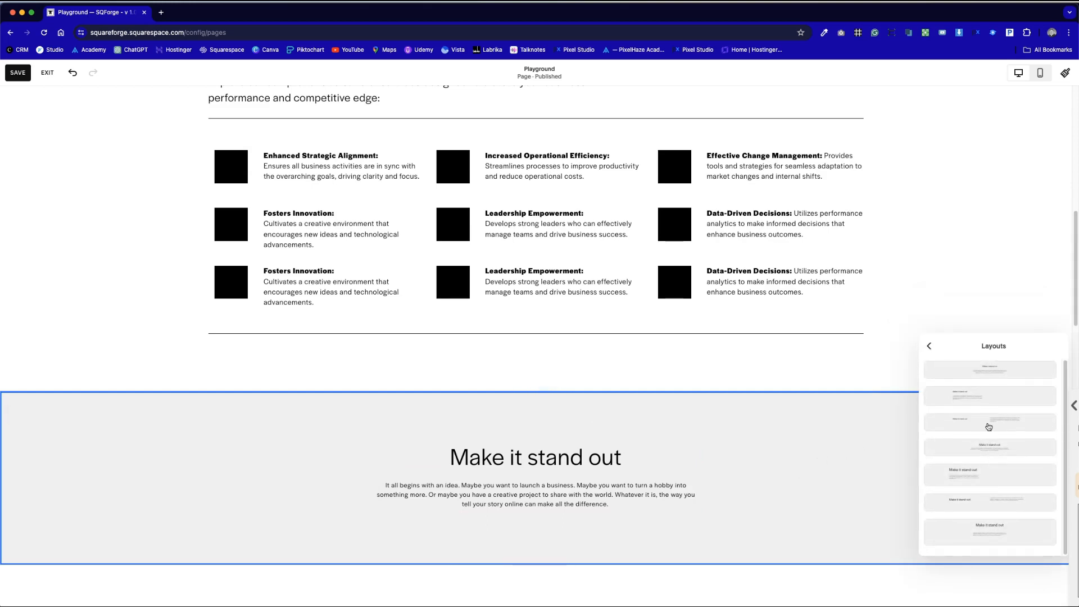
click(988, 427)
click(989, 397)
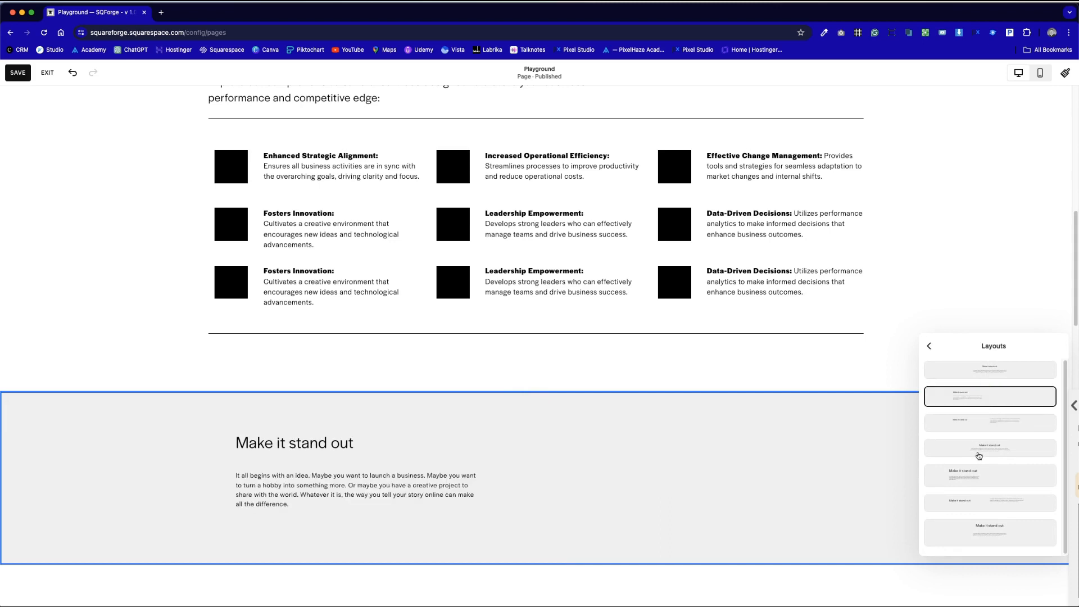
click(979, 457)
click(975, 476)
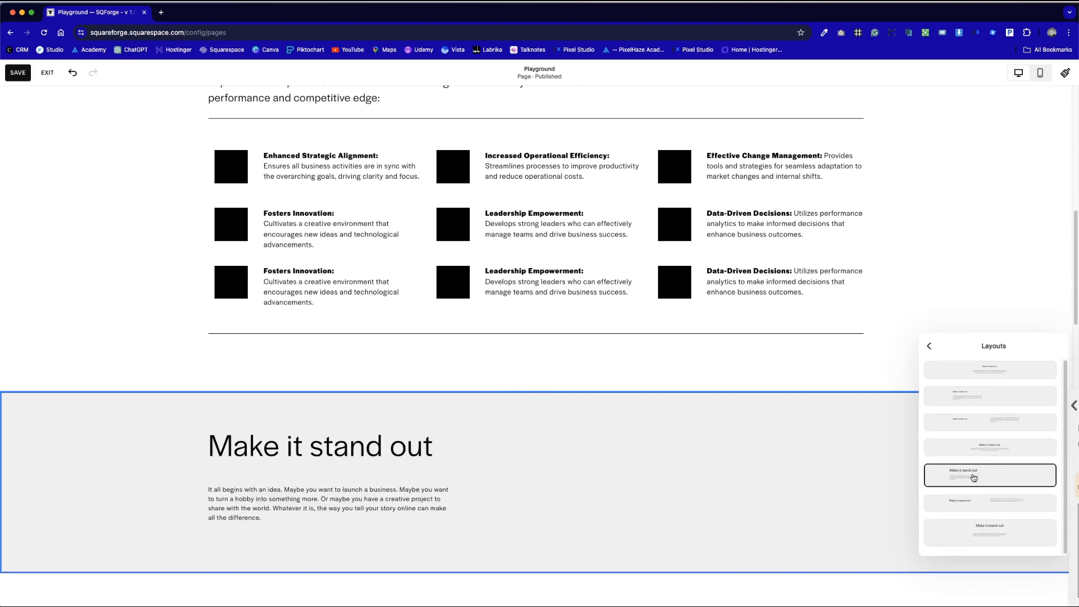
click(973, 507)
click(1024, 541)
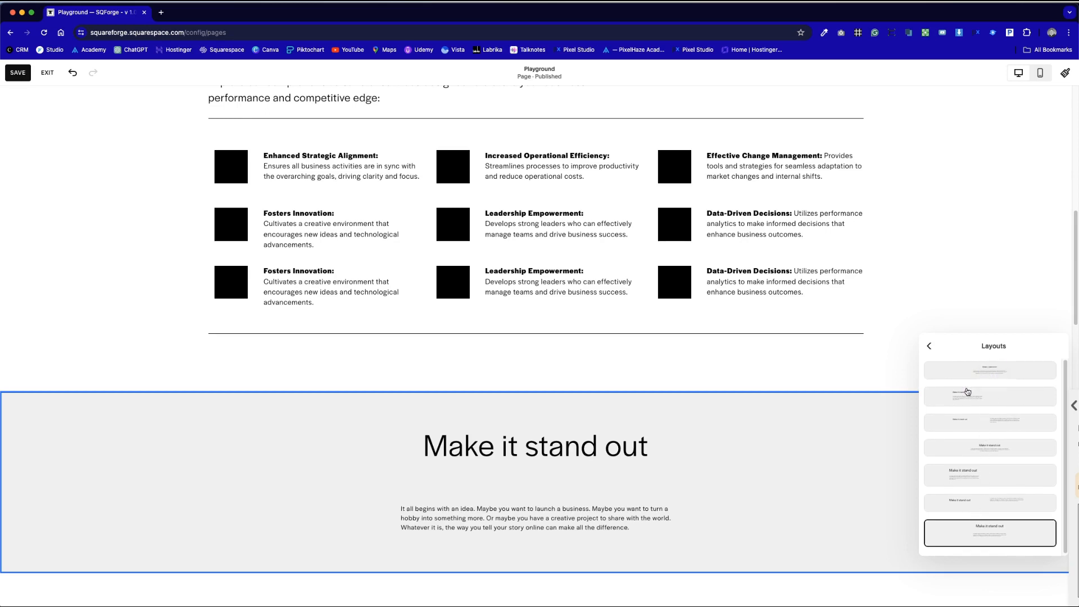
click(993, 374)
click(731, 492)
Try several layouts for the "Unlock your productivity" section and apply the one with a large centred full-width heading box above the paragraph and button.
scroll(740, 522, down, 6)
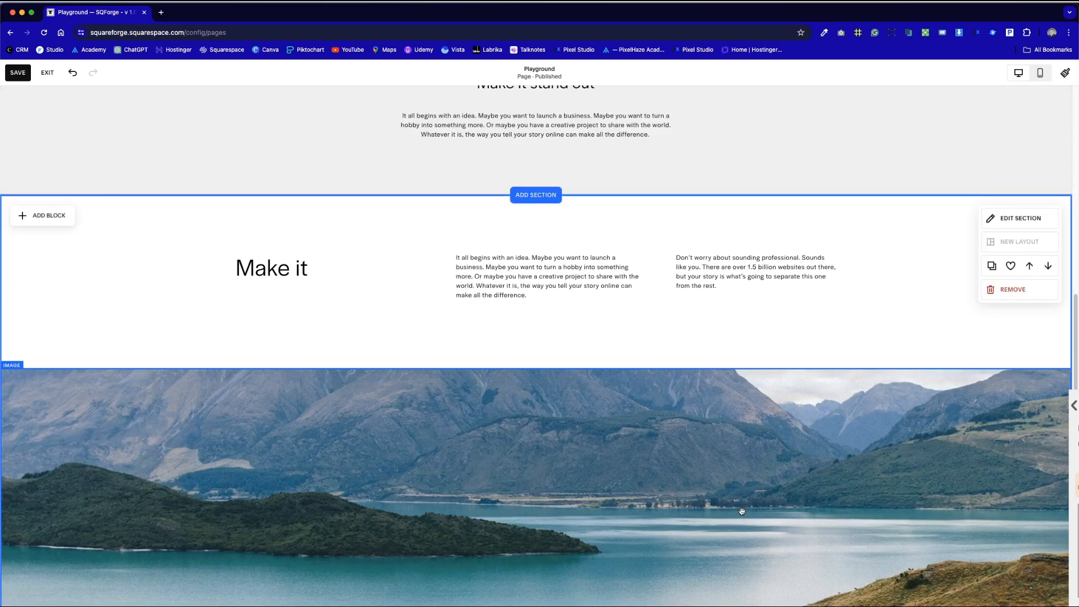
scroll(742, 511, down, 10)
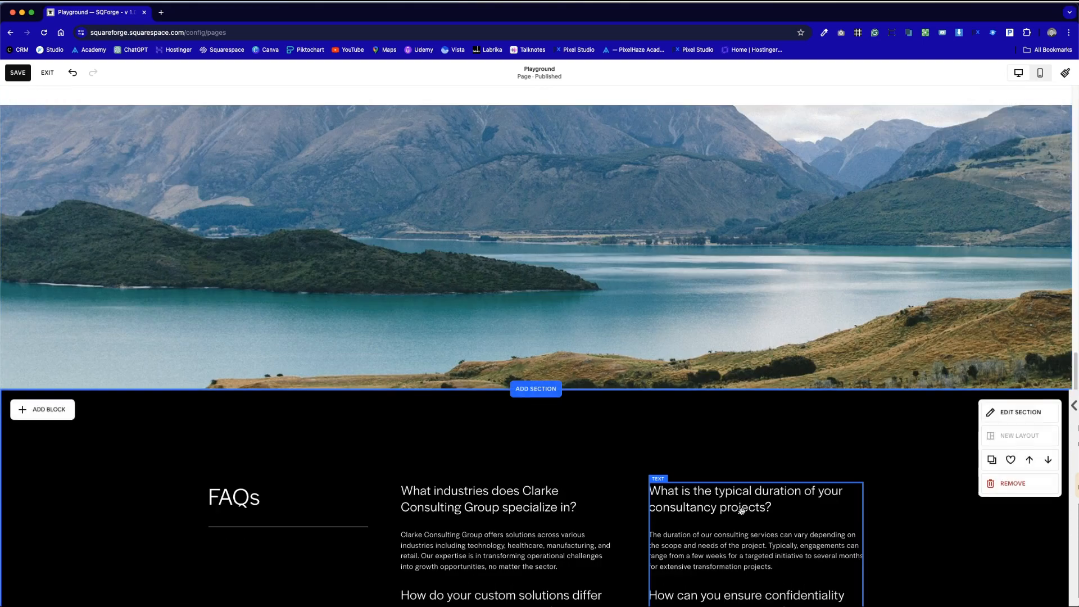
scroll(742, 510, down, 7)
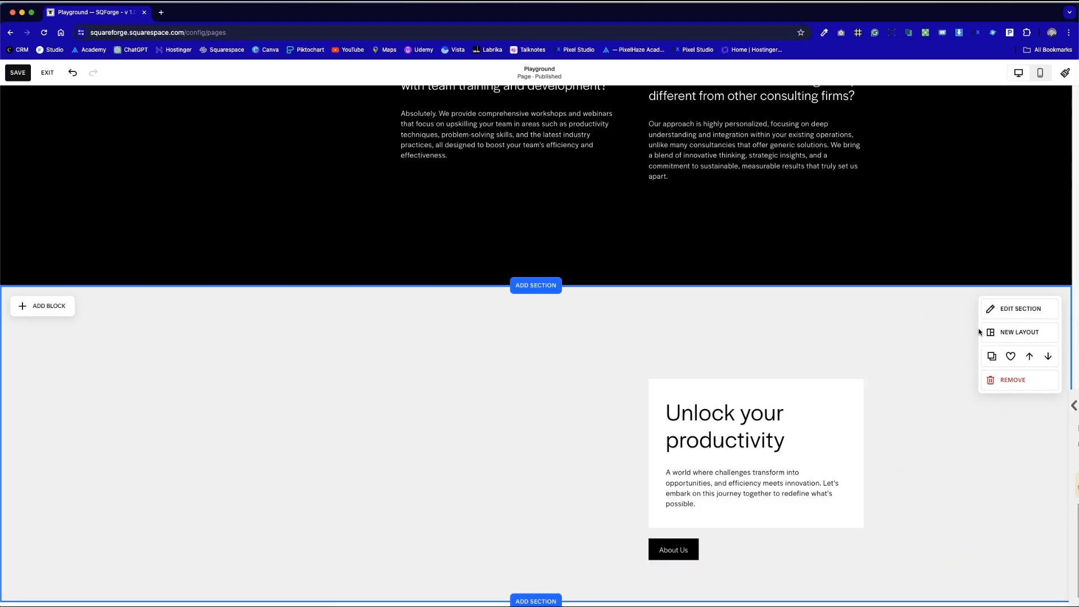
click(1027, 340)
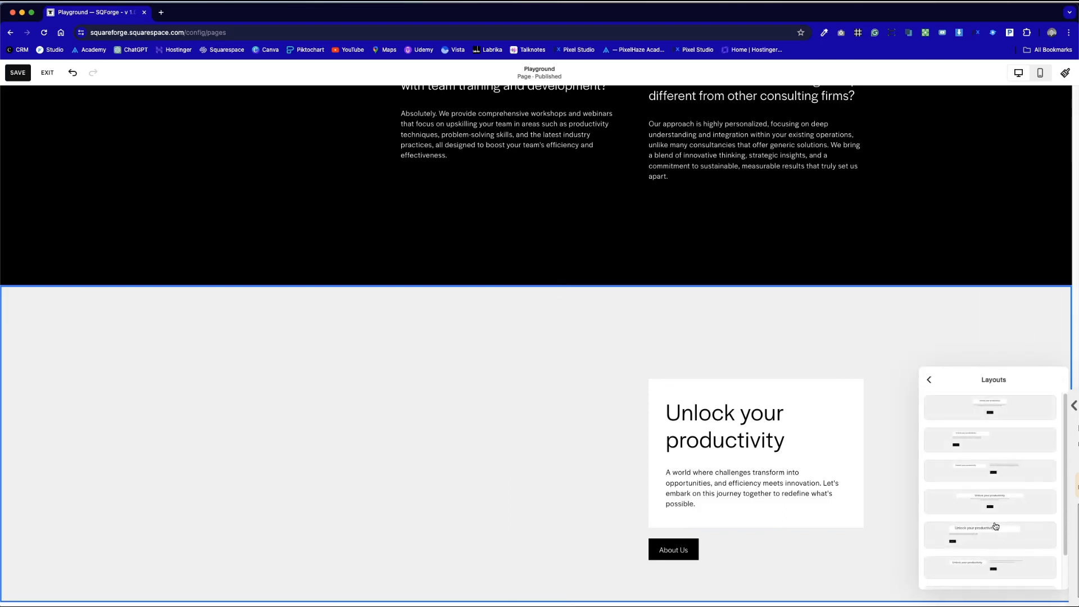
scroll(959, 568, down, 2)
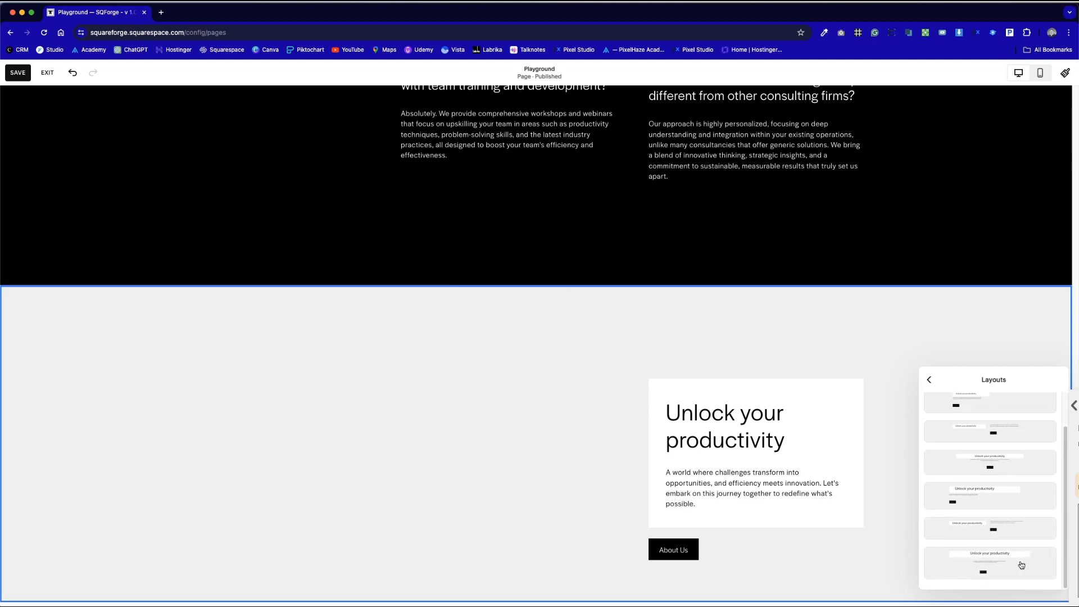
scroll(1022, 565, up, 2)
click(965, 475)
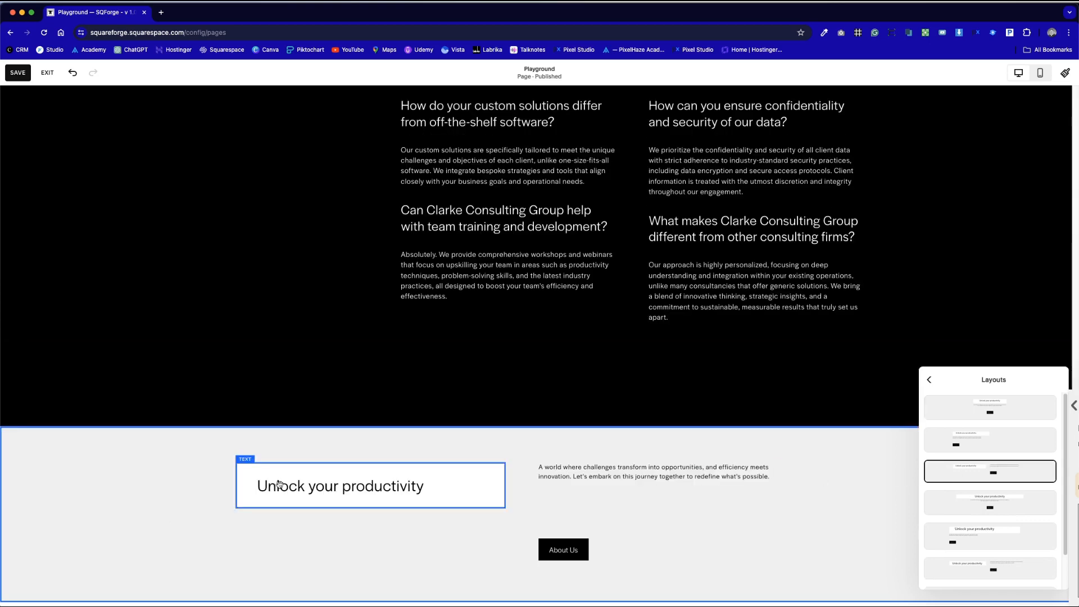
click(963, 510)
click(960, 537)
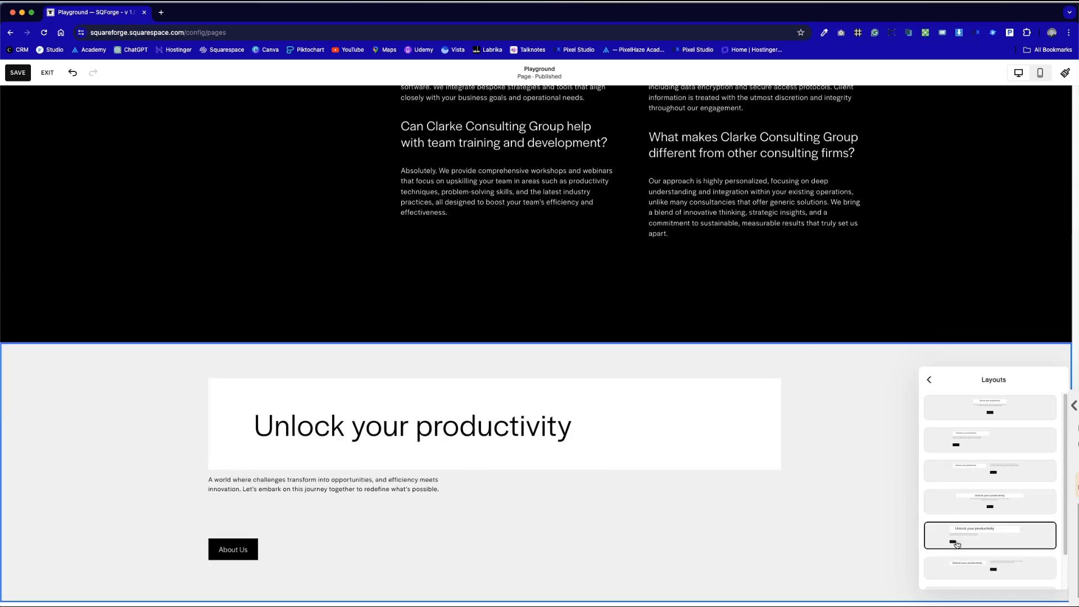
click(995, 421)
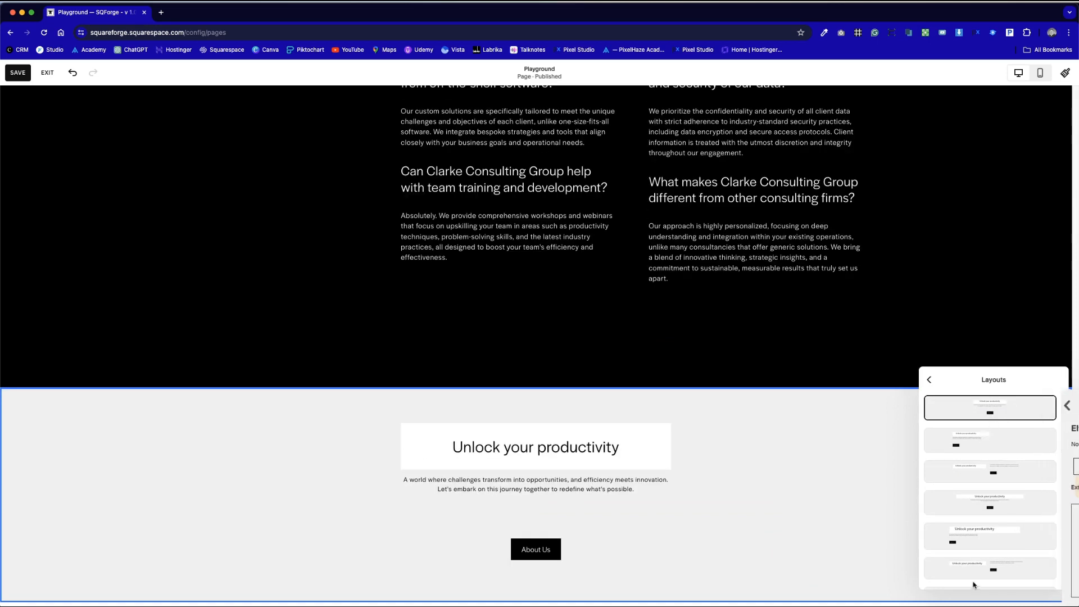
scroll(975, 581, down, 2)
click(979, 570)
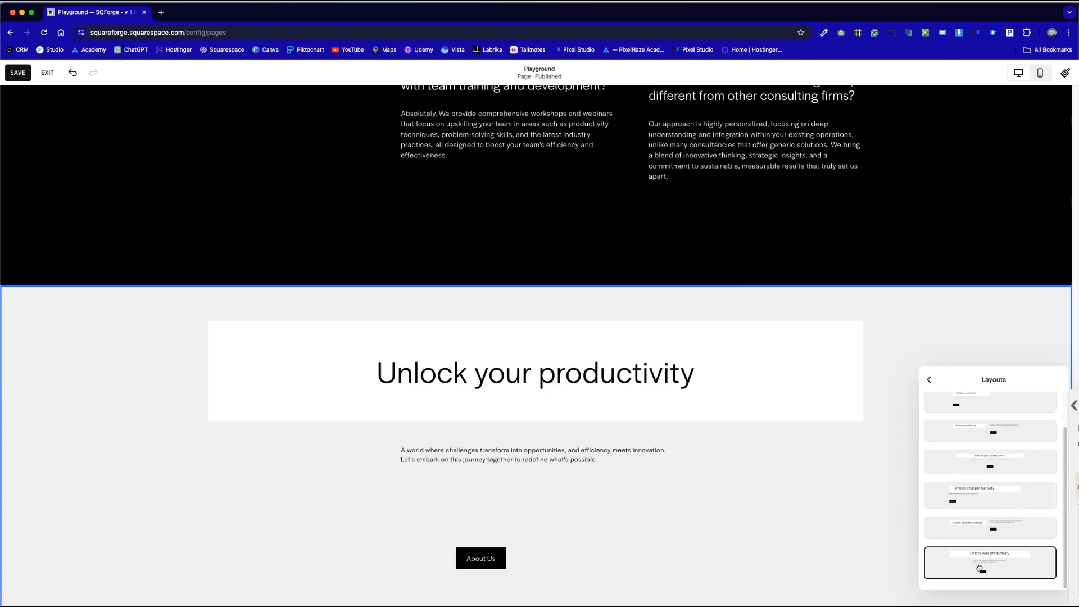
Examine the layout option in the "Unlock your productivity" section's Design settings and close the section settings.
click(931, 383)
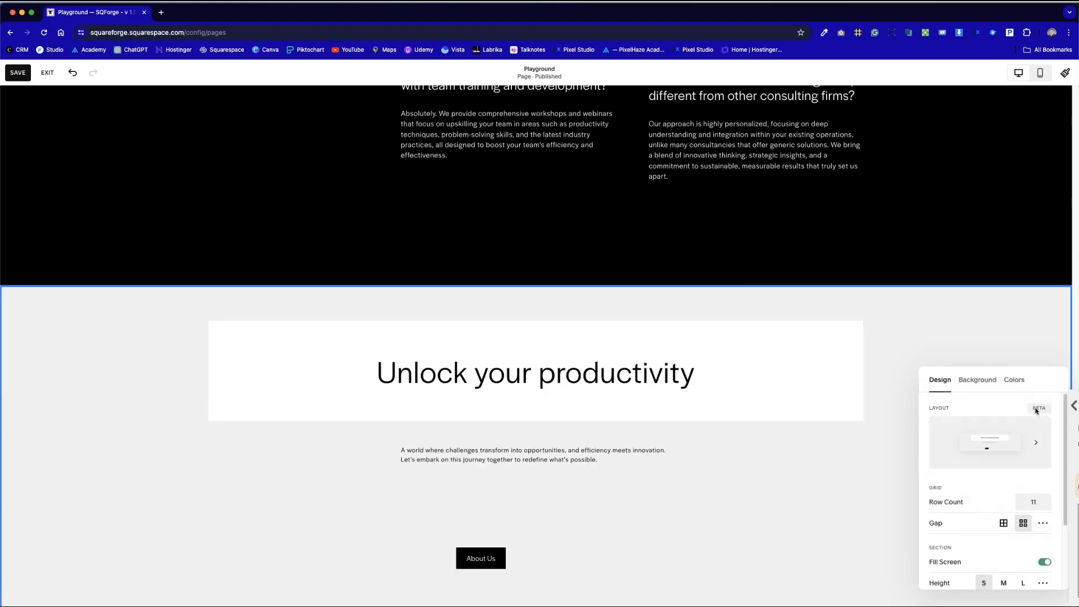
click(1011, 437)
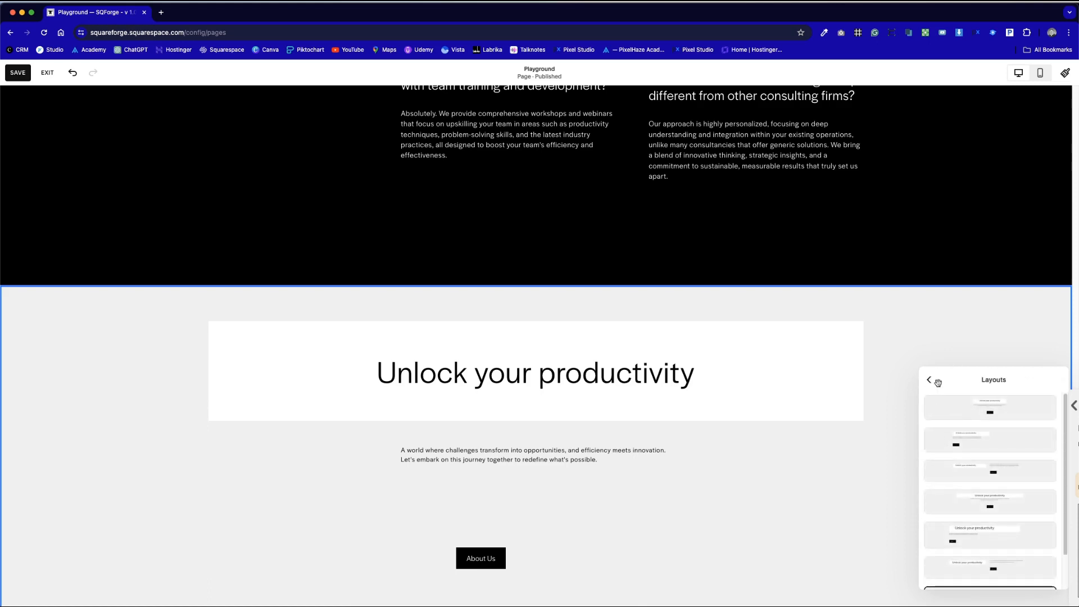
click(929, 381)
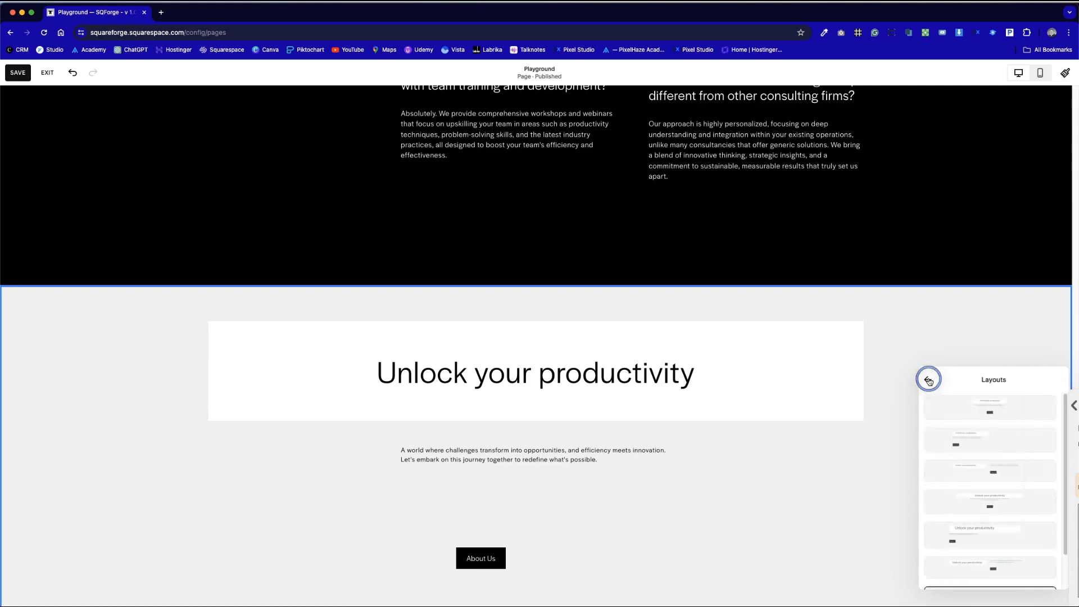
click(868, 432)
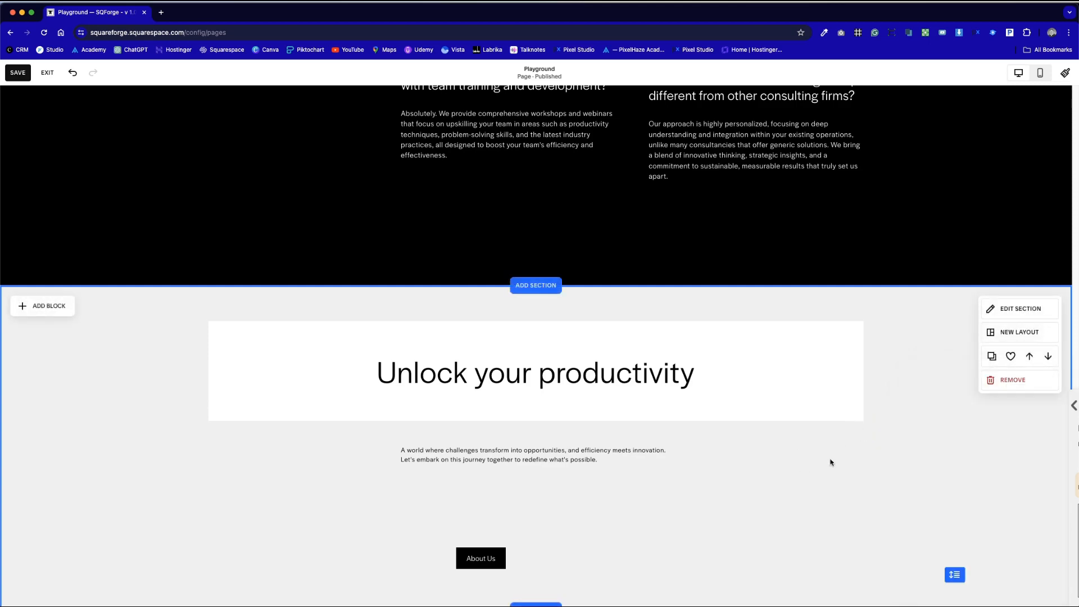
Undo the layout changes to the "Unlock your productivity" section to restore its original card design.
key(super+z)
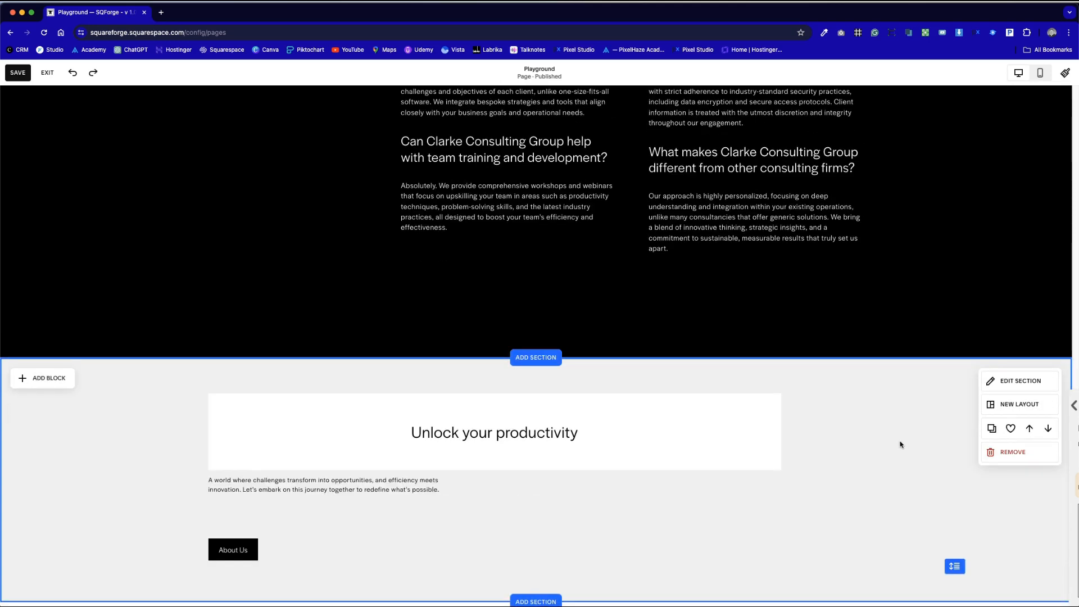
key(super+shift+z)
key(super+shift+z)
key(super+z)
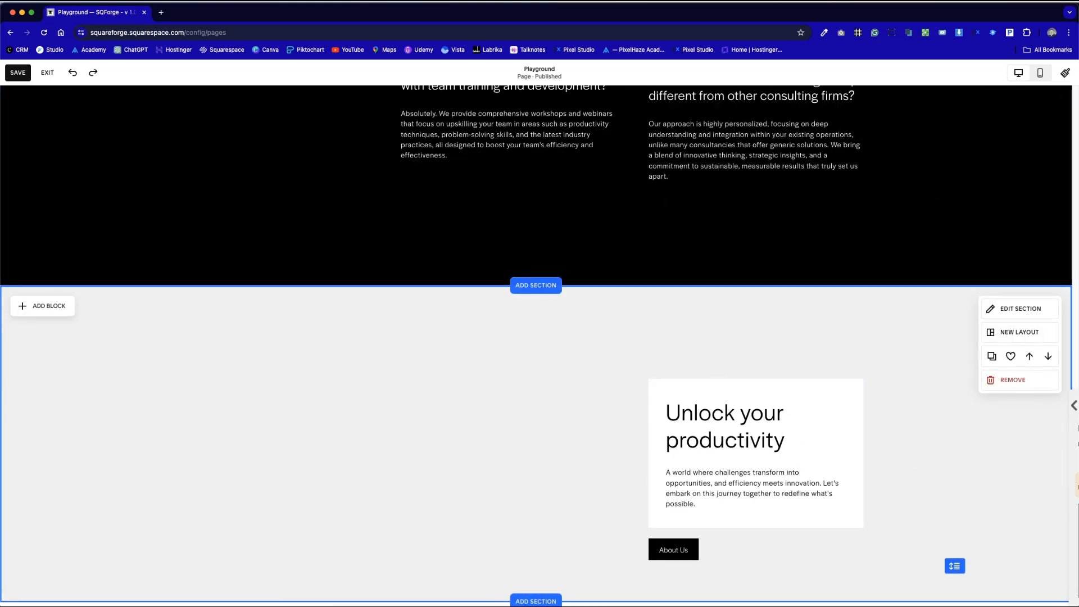
Move the "Unlock your productivity" card, its text and the About Us button together to the left side of the section.
drag(644, 362, 867, 561)
drag(802, 472, 324, 466)
click(723, 465)
drag(266, 332, 495, 564)
click(583, 497)
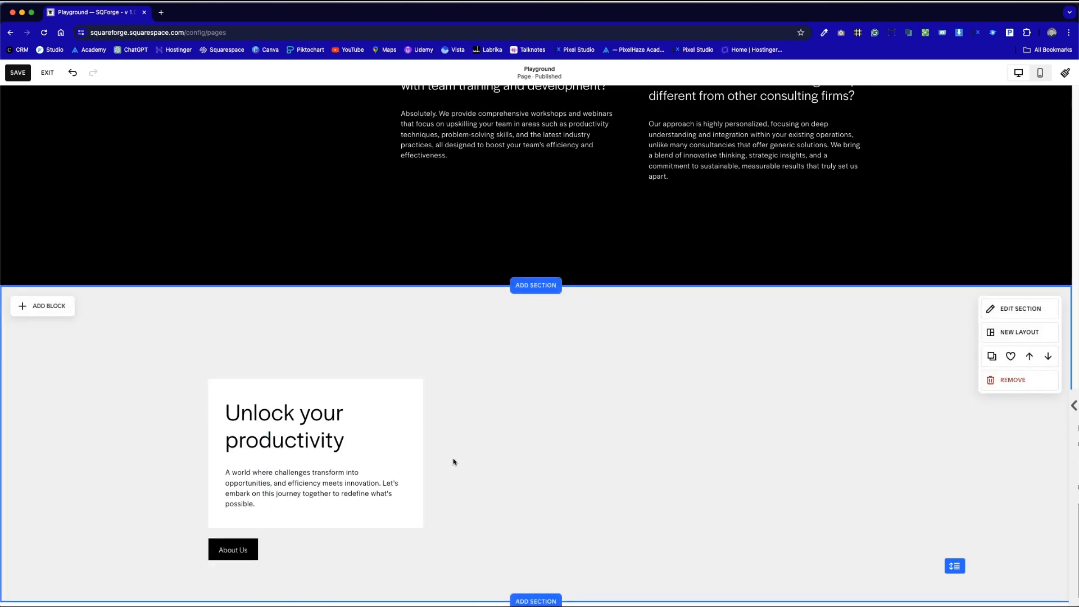
Move the card, its text and the About Us button together back to the right side of the section.
drag(438, 547, 174, 381)
drag(244, 407, 741, 407)
click(735, 409)
click(937, 460)
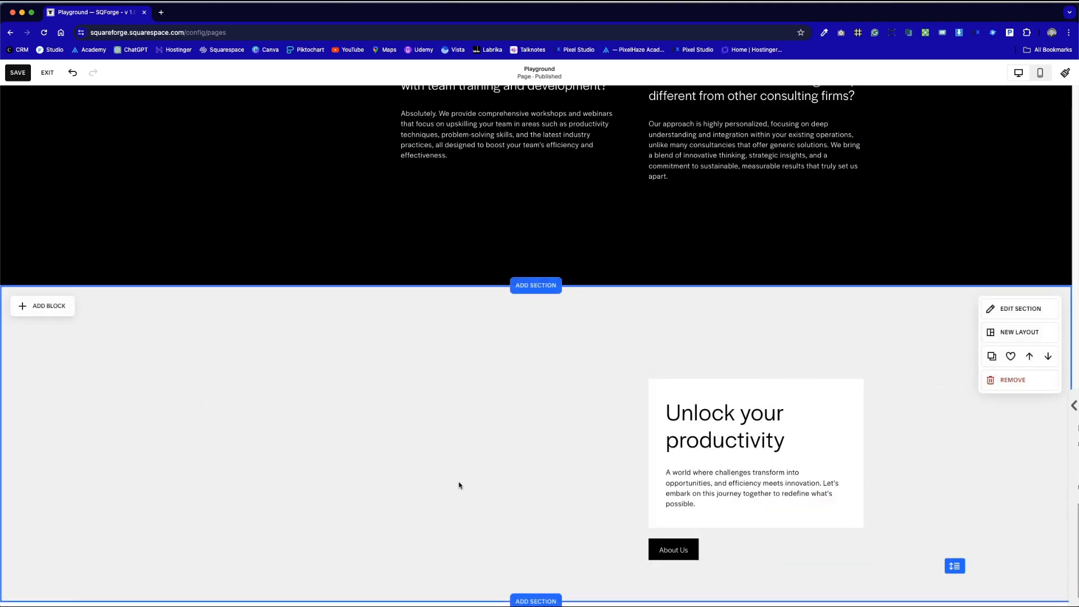
Apply the layout with a small left-aligned heading above a left-aligned paragraph to the "Make it stand out" section.
scroll(460, 490, up, 12)
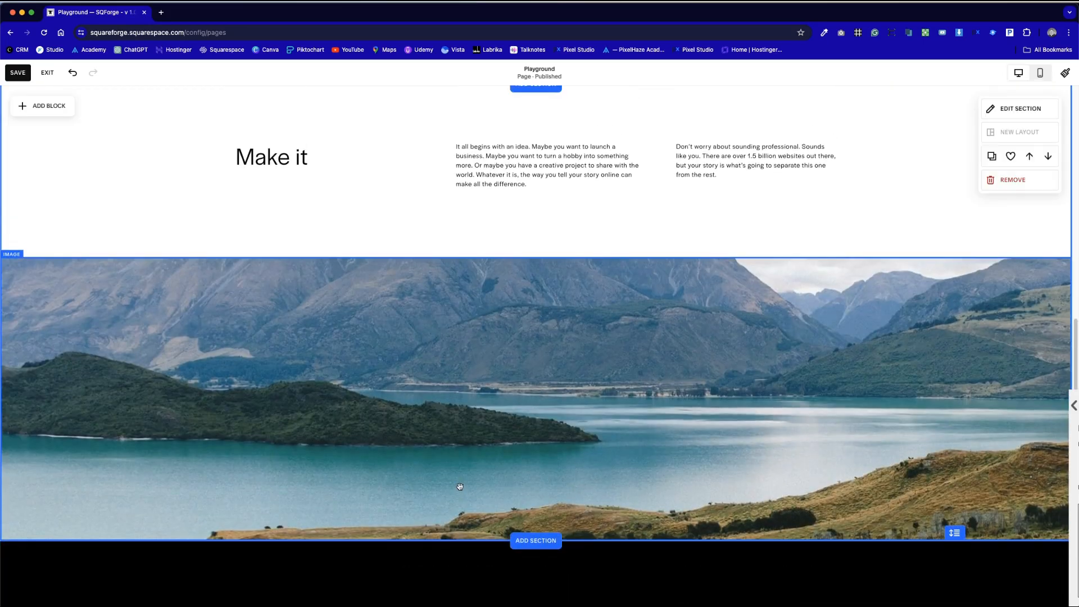
scroll(459, 490, down, 10)
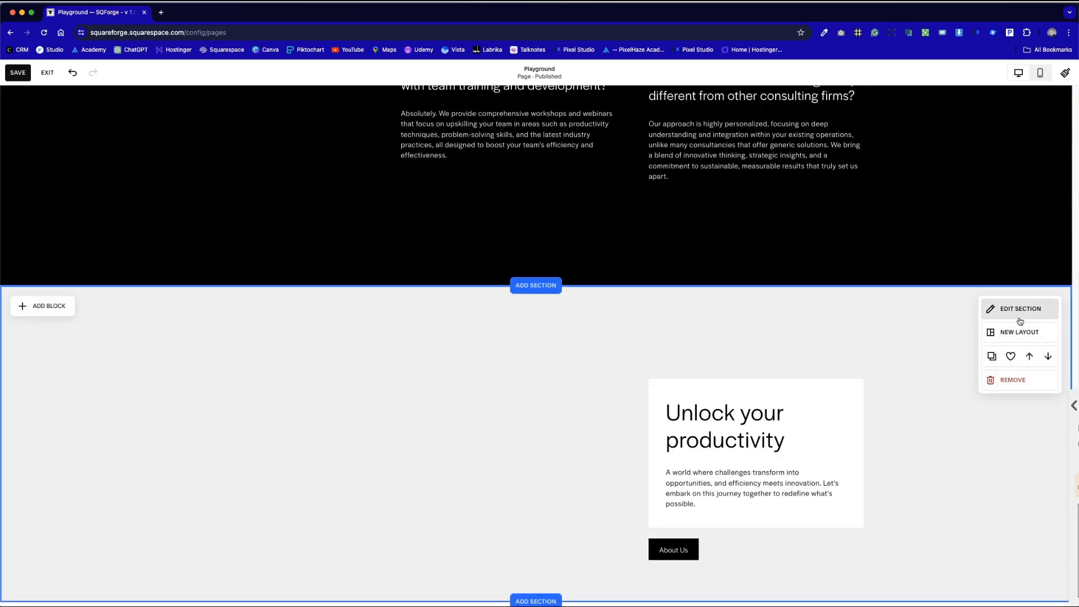
scroll(819, 360, up, 8)
scroll(818, 368, up, 4)
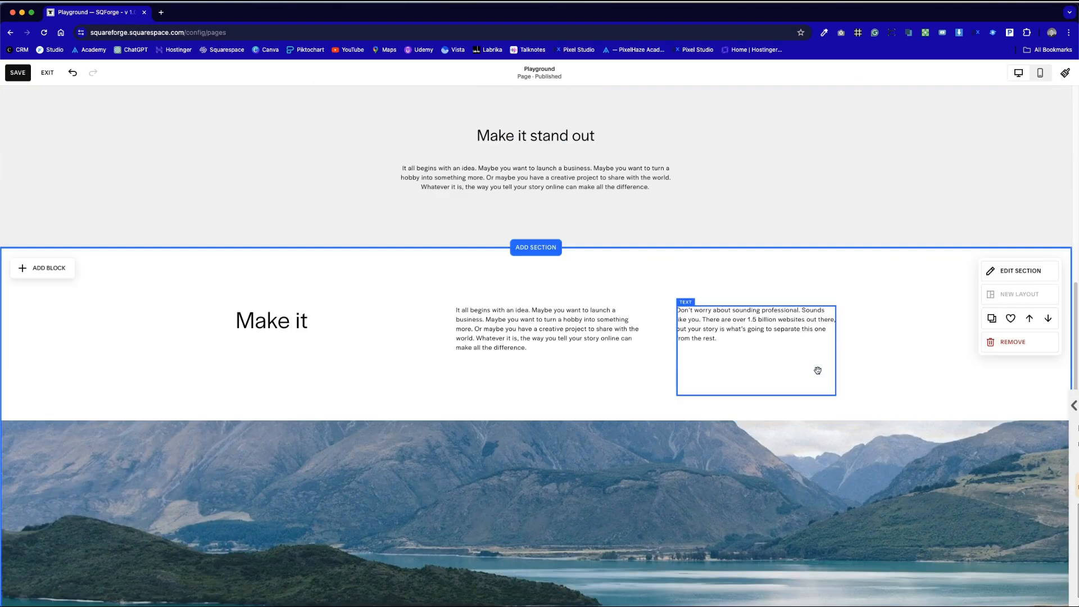
scroll(903, 400, up, 3)
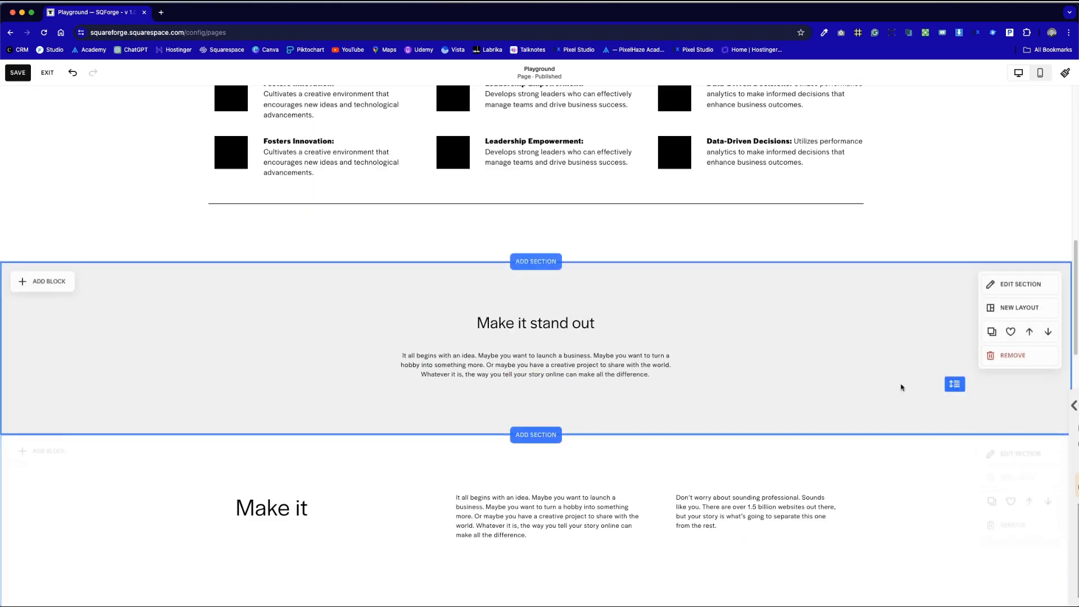
click(1021, 309)
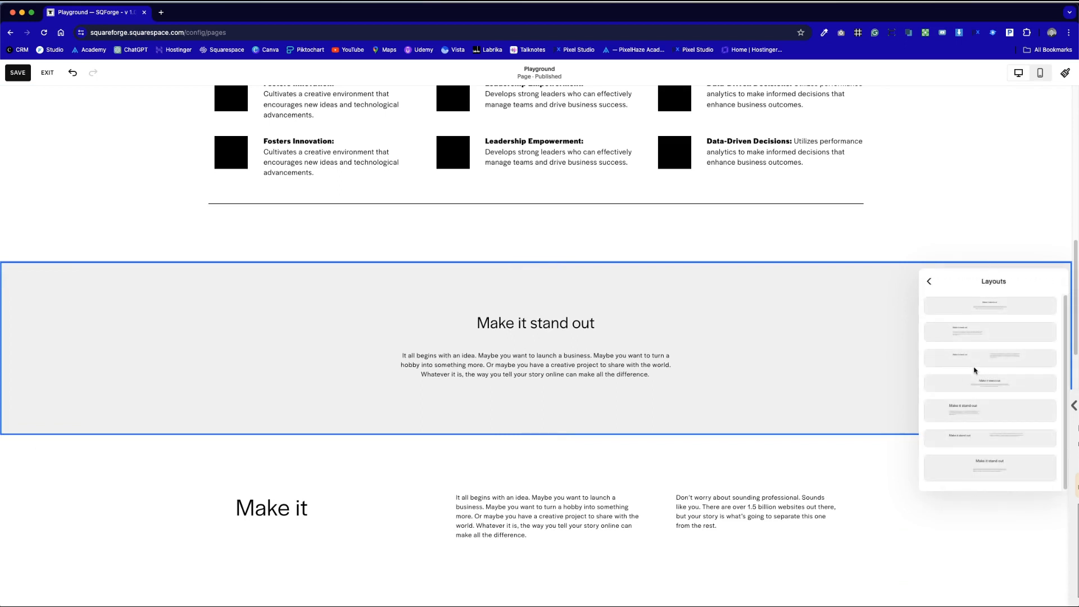
click(973, 330)
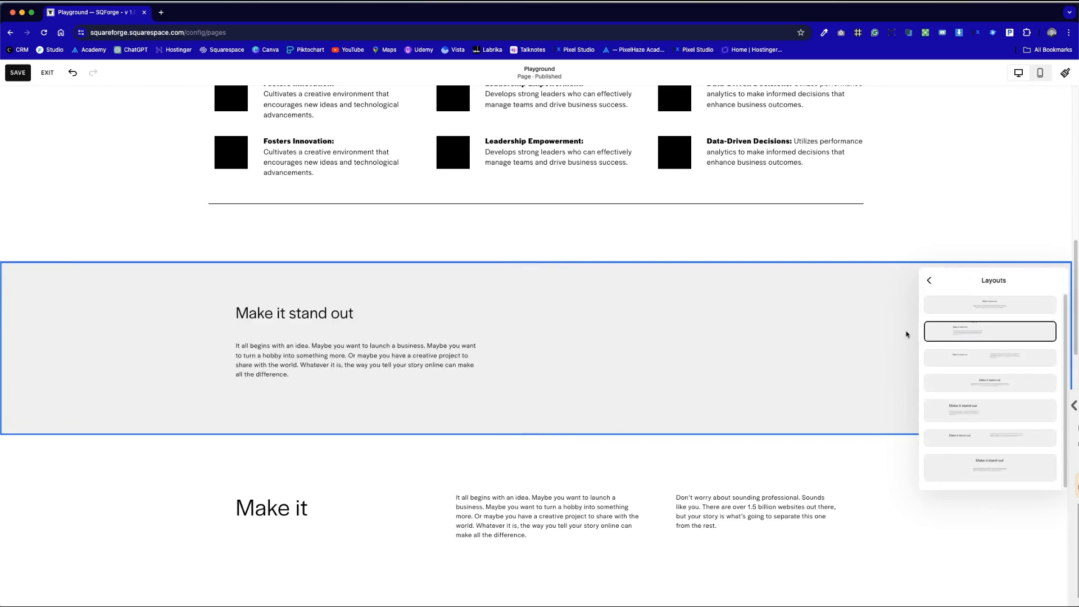
click(852, 342)
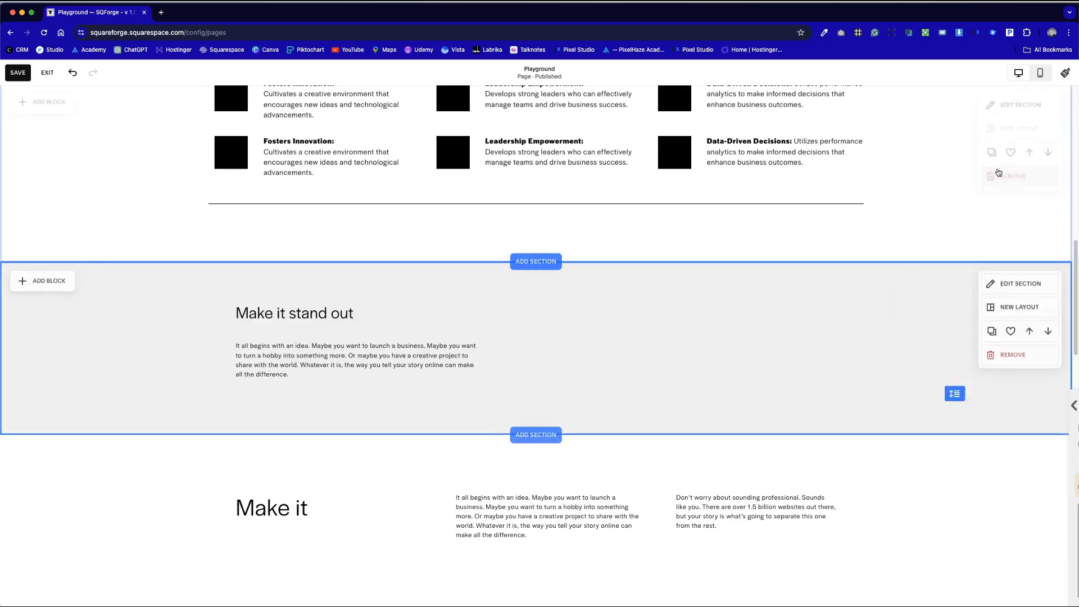
Check how the page's sections look in the mobile view and return to the desktop view.
click(1040, 73)
scroll(590, 495, down, 10)
scroll(589, 484, up, 6)
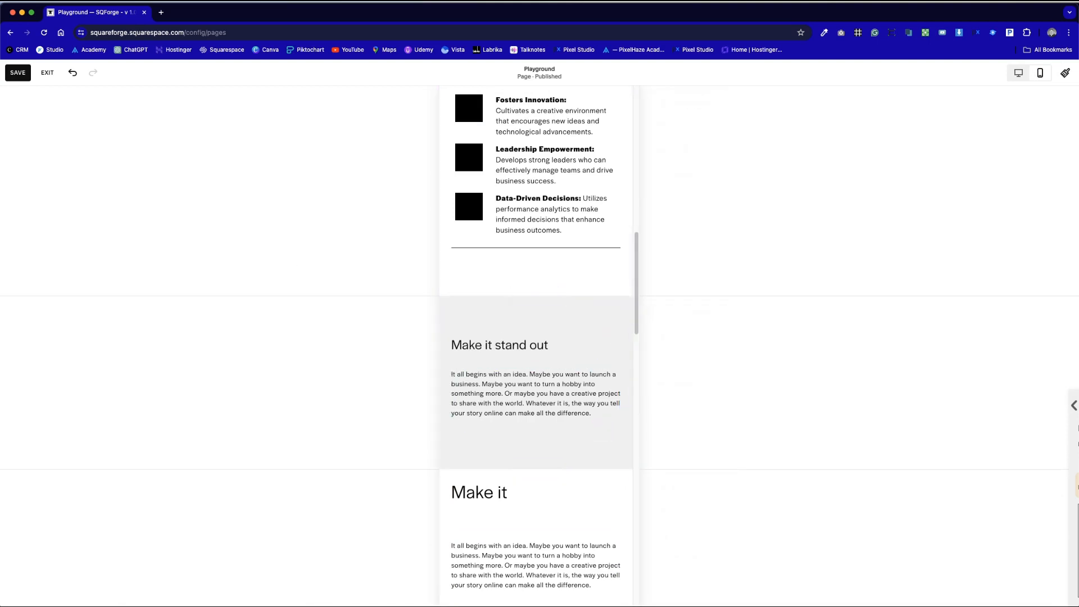
click(1018, 72)
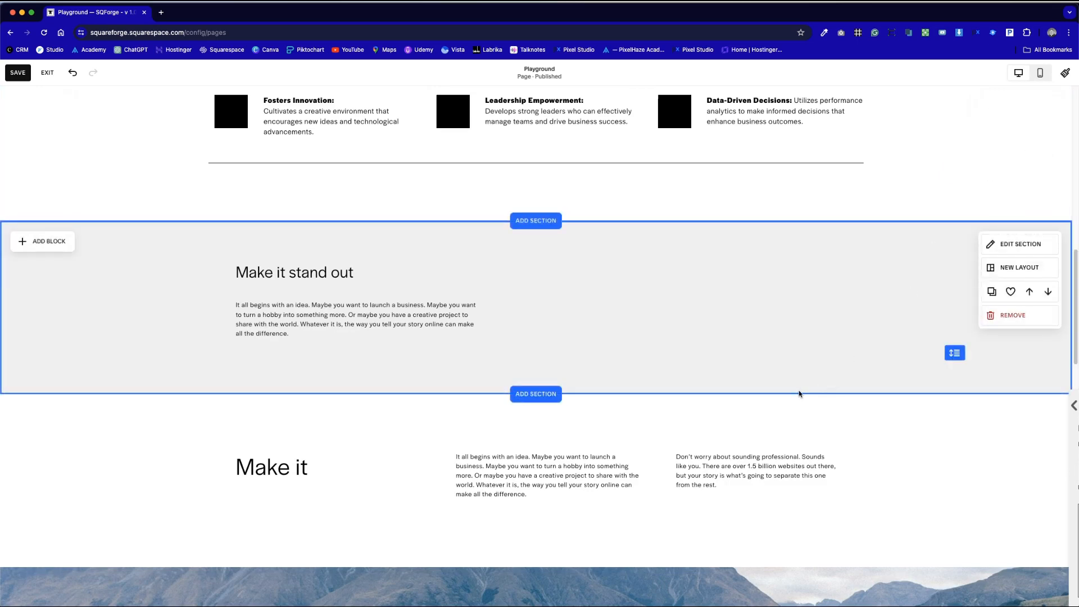
scroll(798, 392, up, 15)
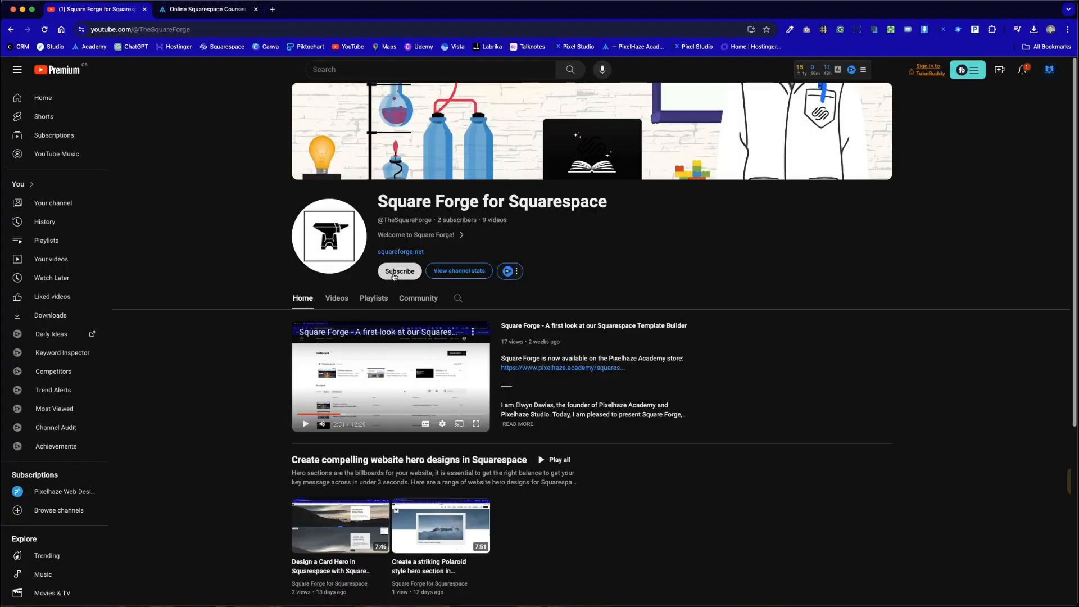
Switch to YouTube, subscribe to the Square Forge for Squarespace channel, and review the Squarespace course page on the Pixelhaze Academy site.
click(395, 272)
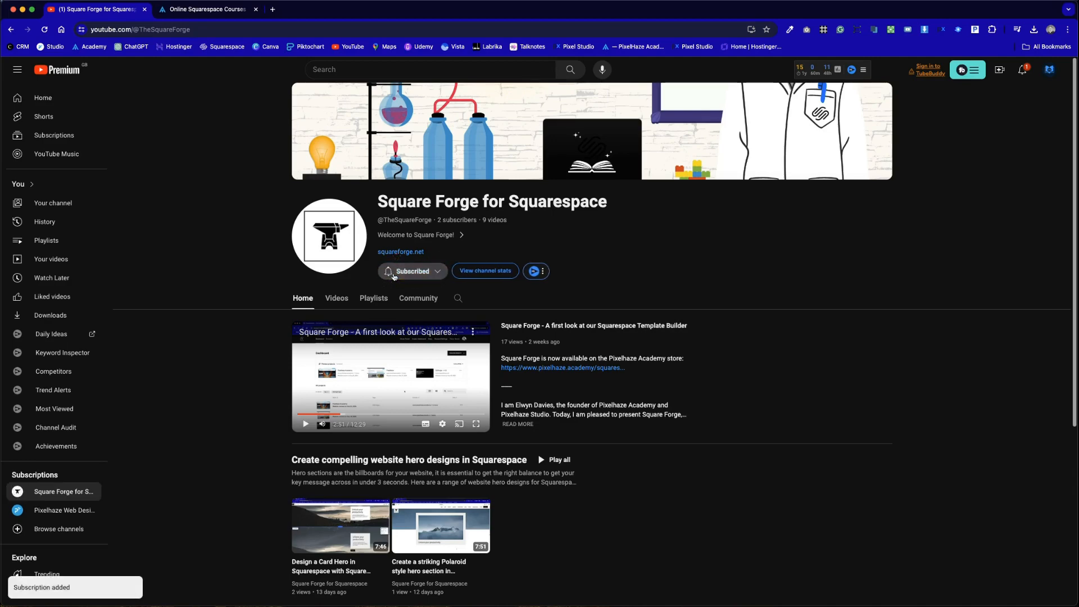
click(200, 9)
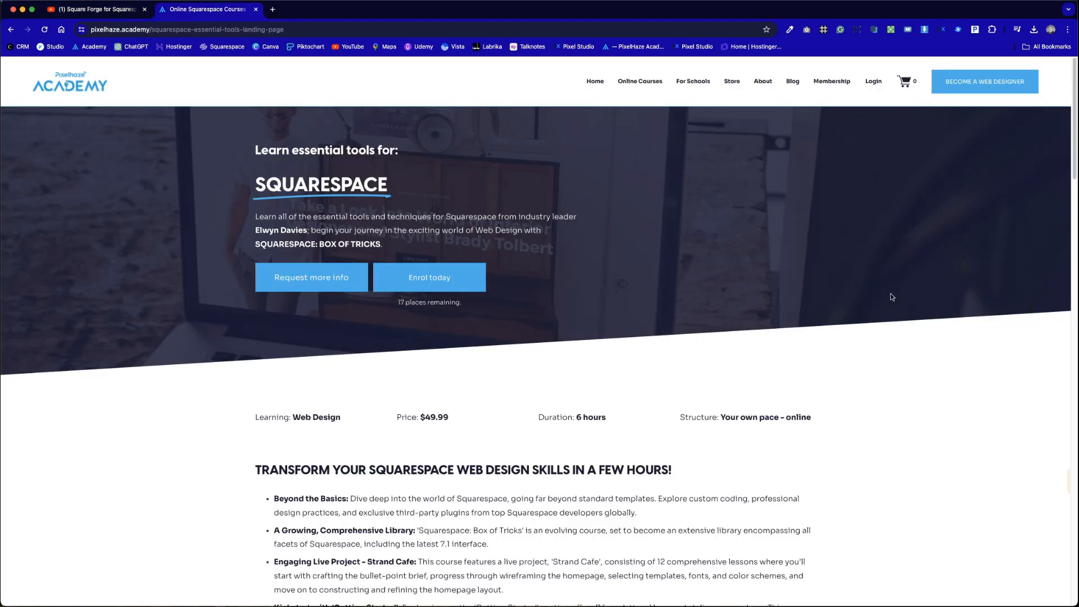
scroll(909, 312, down, 5)
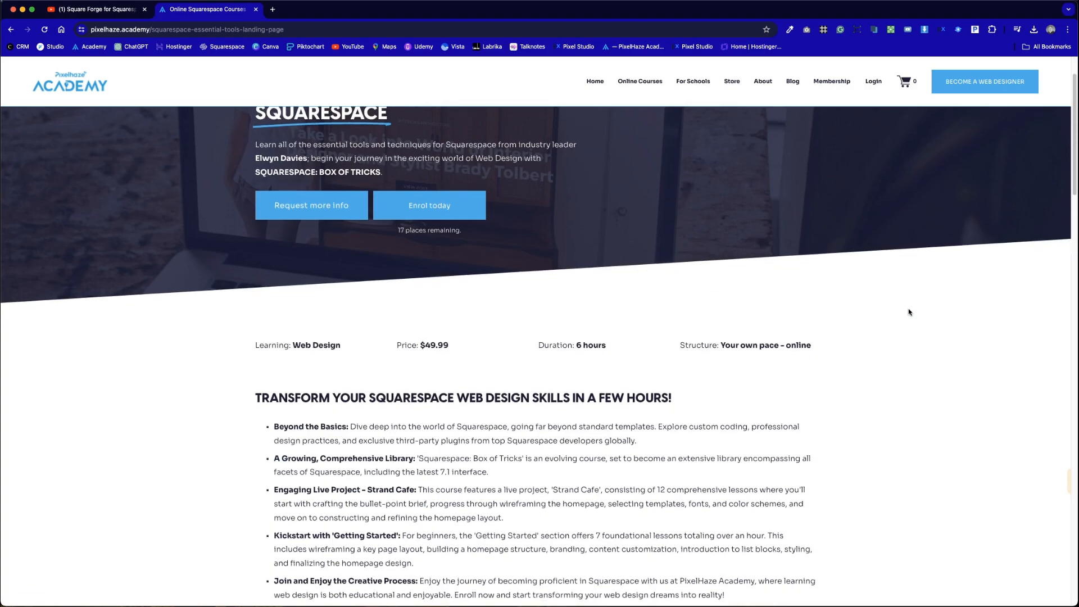
scroll(909, 312, down, 8)
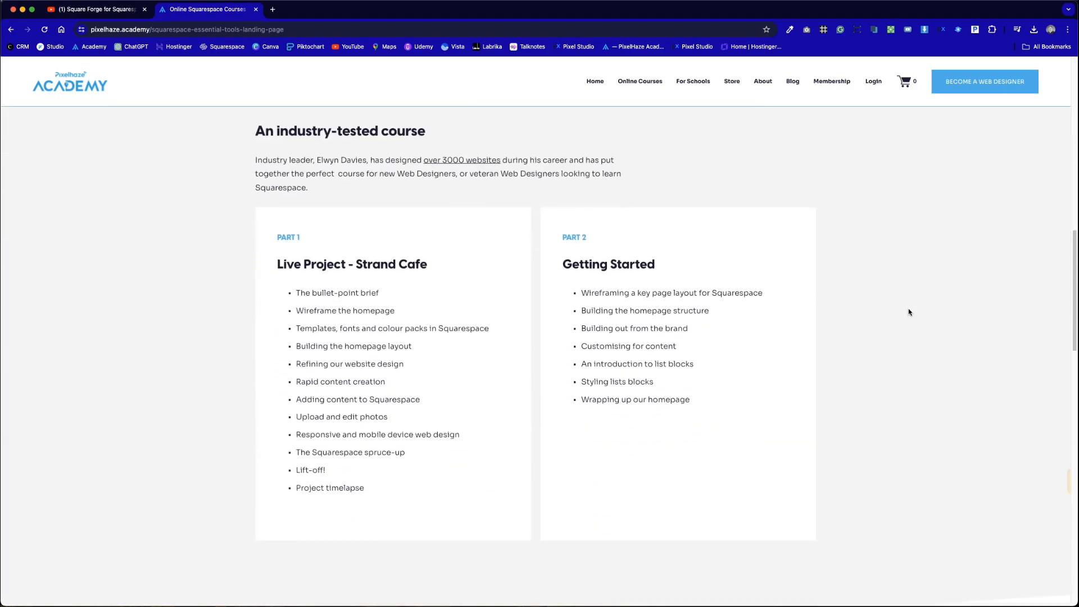
scroll(909, 312, down, 4)
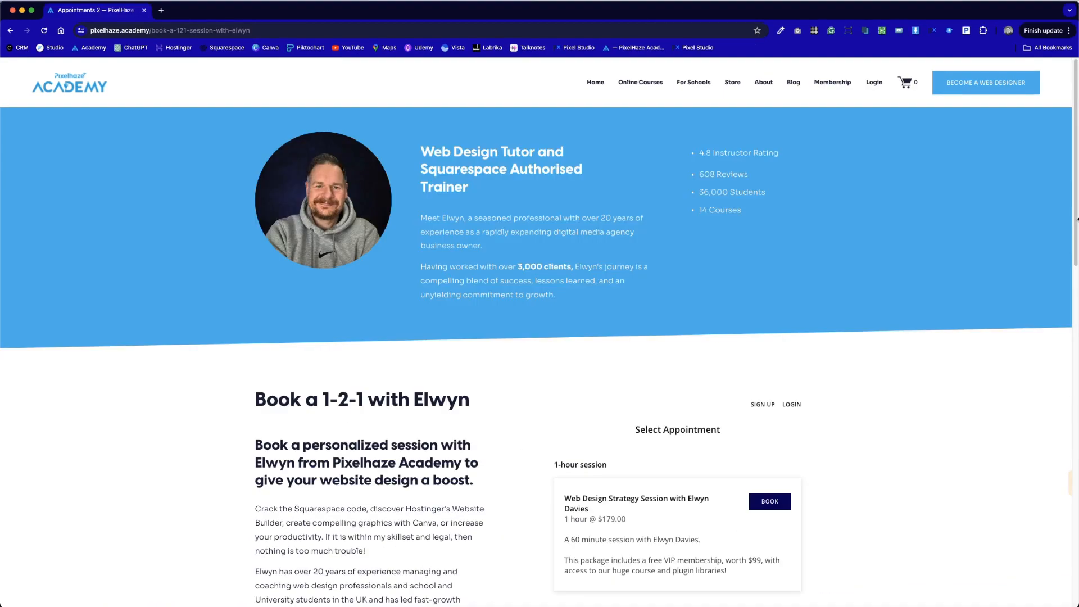
Start booking the 1-hour Web Design Strategy Session on the Pixelhaze Academy site, choosing the 7th and an available time slot.
scroll(1076, 225, down, 5)
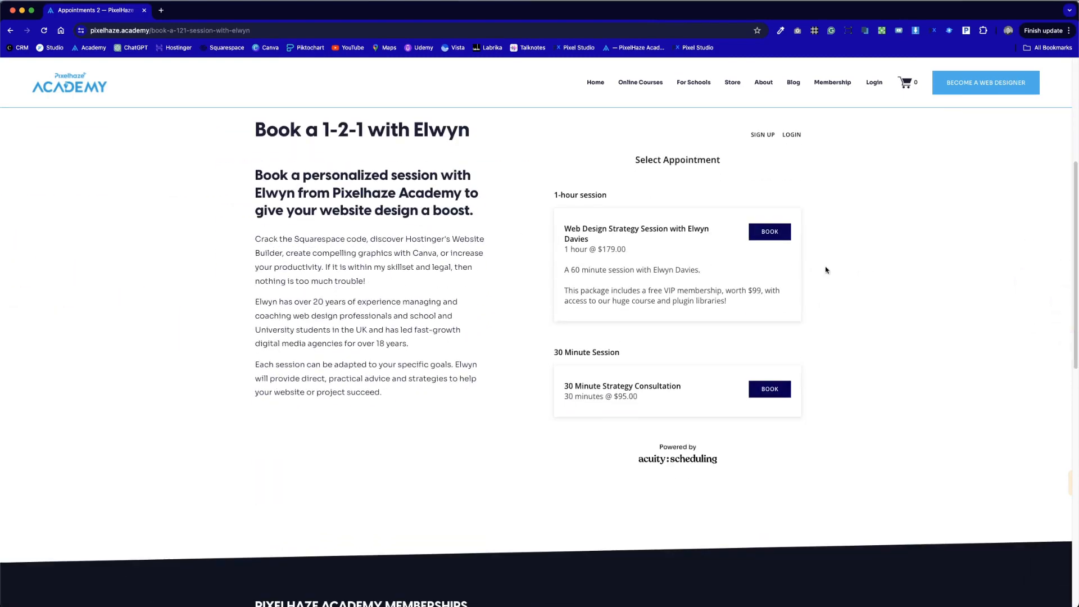
click(771, 232)
scroll(682, 382, down, 5)
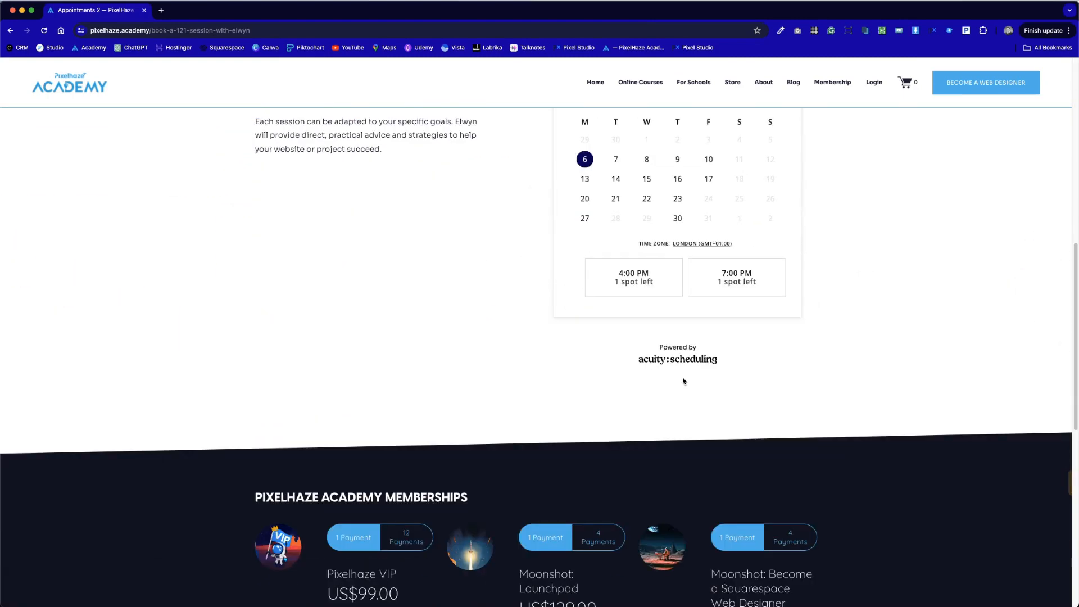
click(616, 159)
click(658, 294)
click(660, 315)
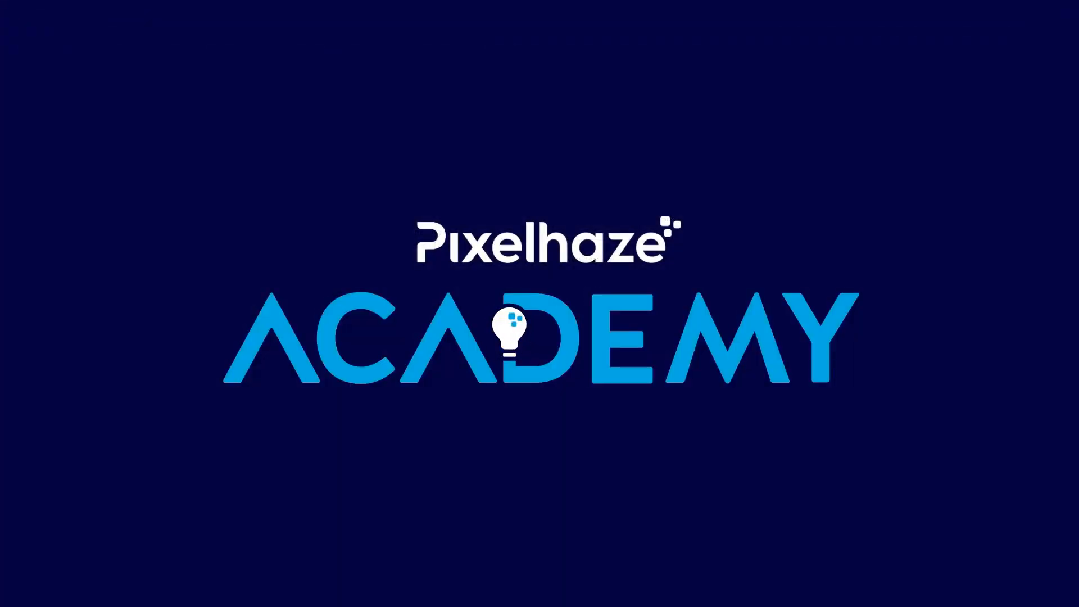